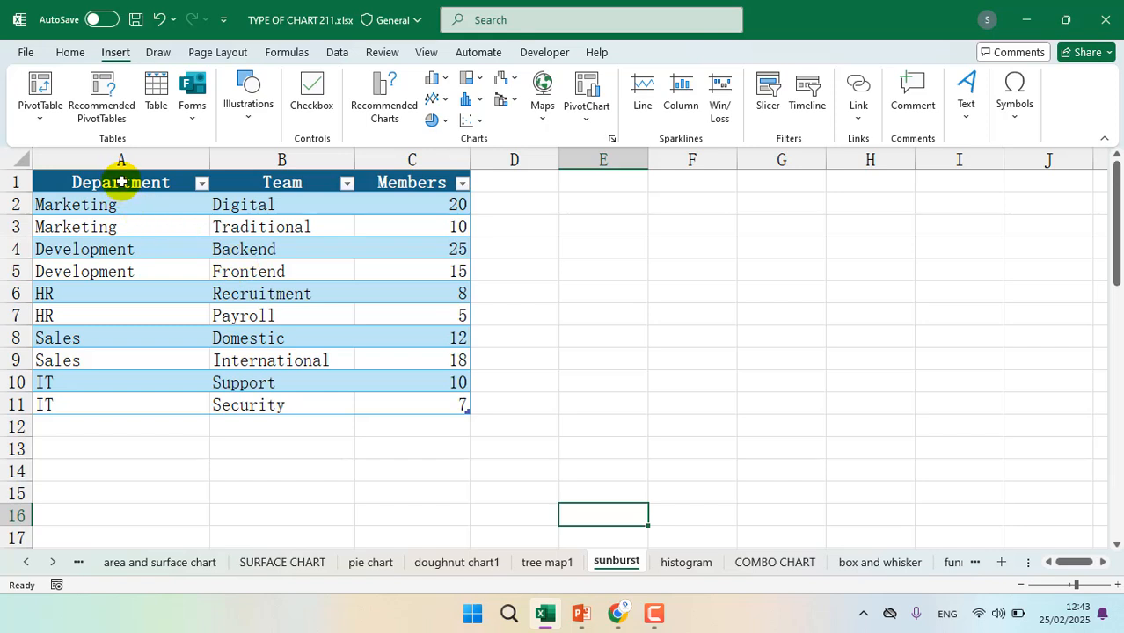
Review the table's Department, Team and Members columns, going through the teams and member counts of each department
{"action": "left_click", "coordinate": [121, 181]}
{"action": "left_click", "coordinate": [266, 181]}
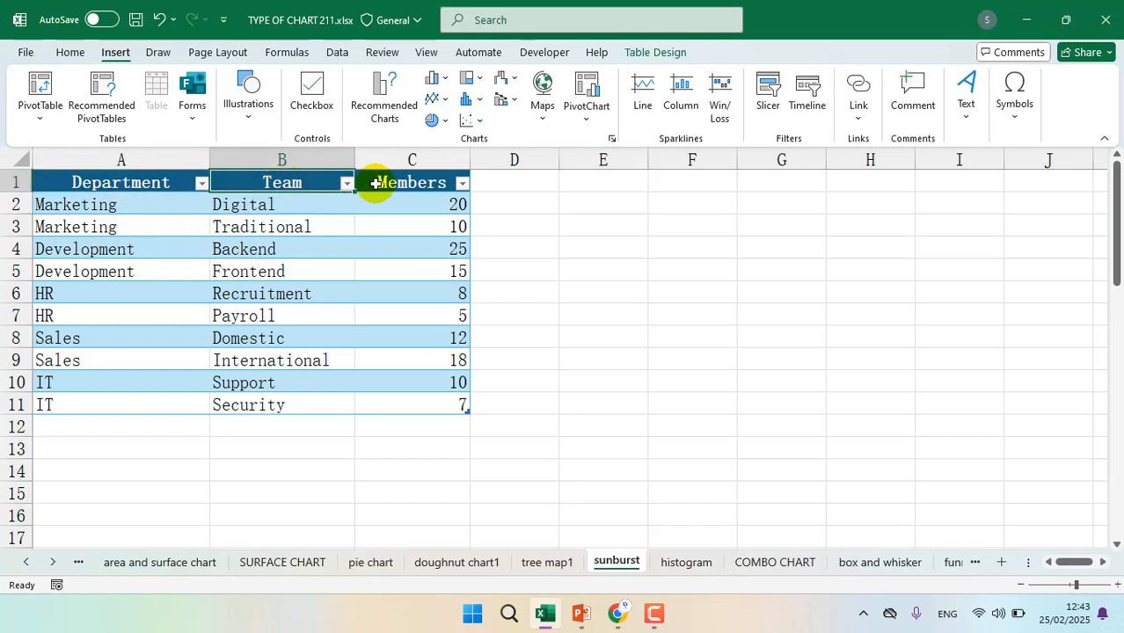
{"action": "left_click", "coordinate": [413, 181]}
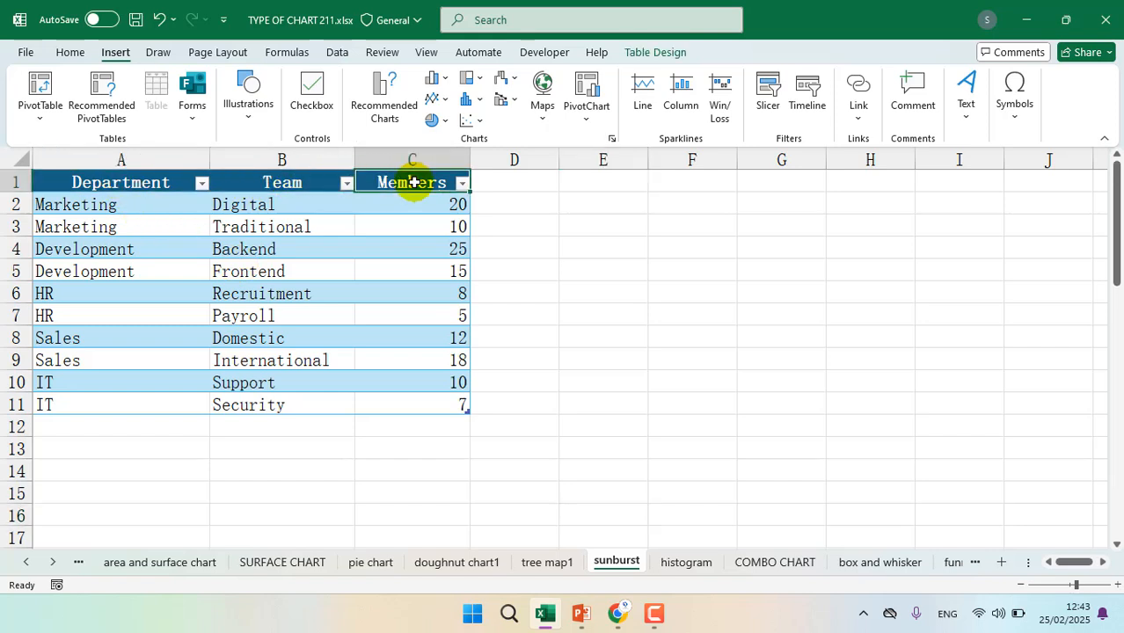
{"action": "left_click_drag", "start_coordinate": [151, 210], "coordinate": [152, 219]}
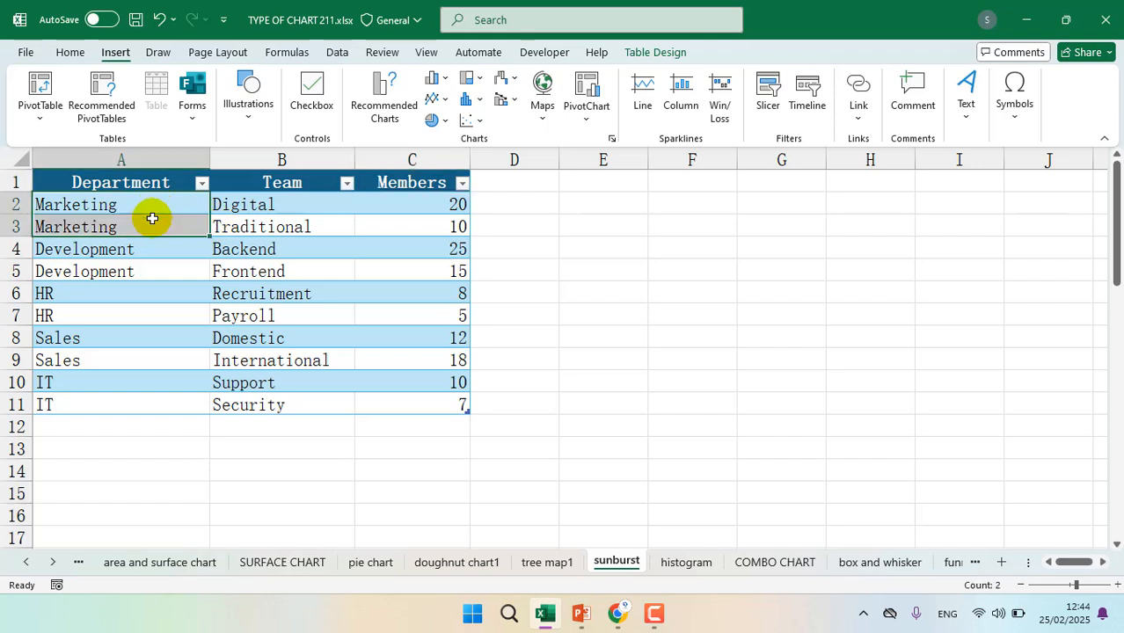
{"action": "left_click_drag", "start_coordinate": [254, 208], "coordinate": [252, 219]}
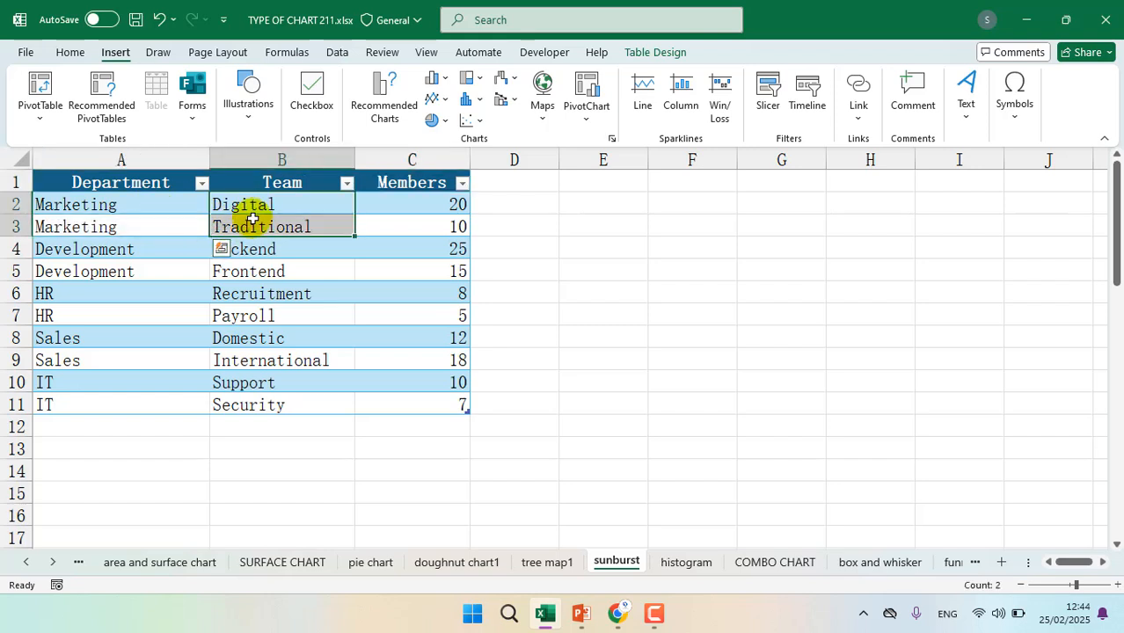
{"action": "left_click", "coordinate": [431, 202]}
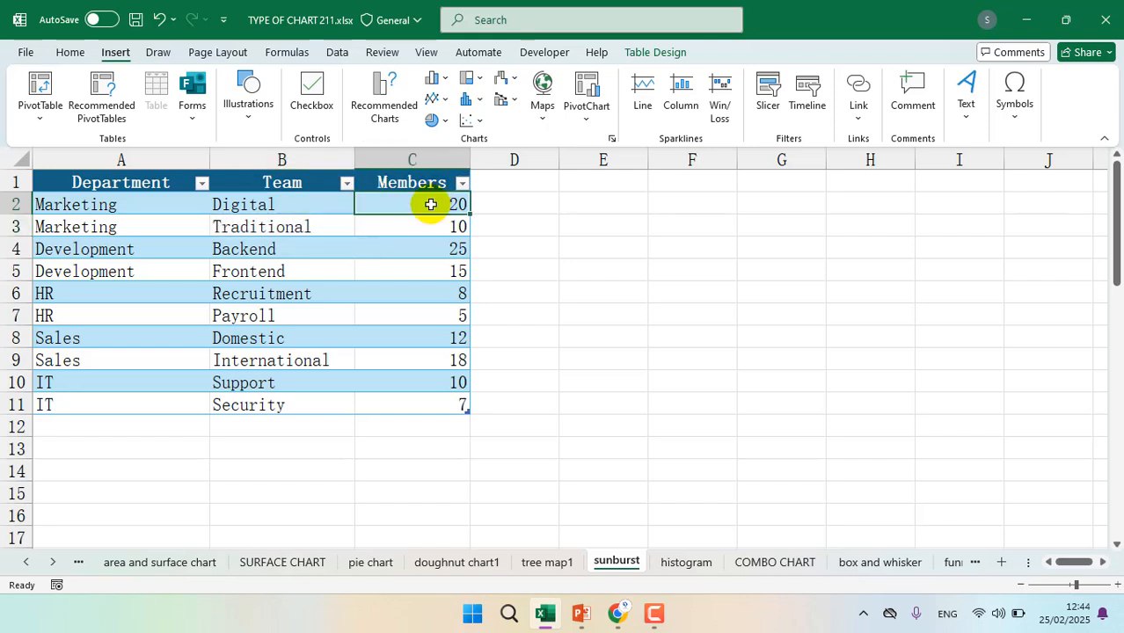
{"action": "left_click_drag", "start_coordinate": [112, 249], "coordinate": [117, 270]}
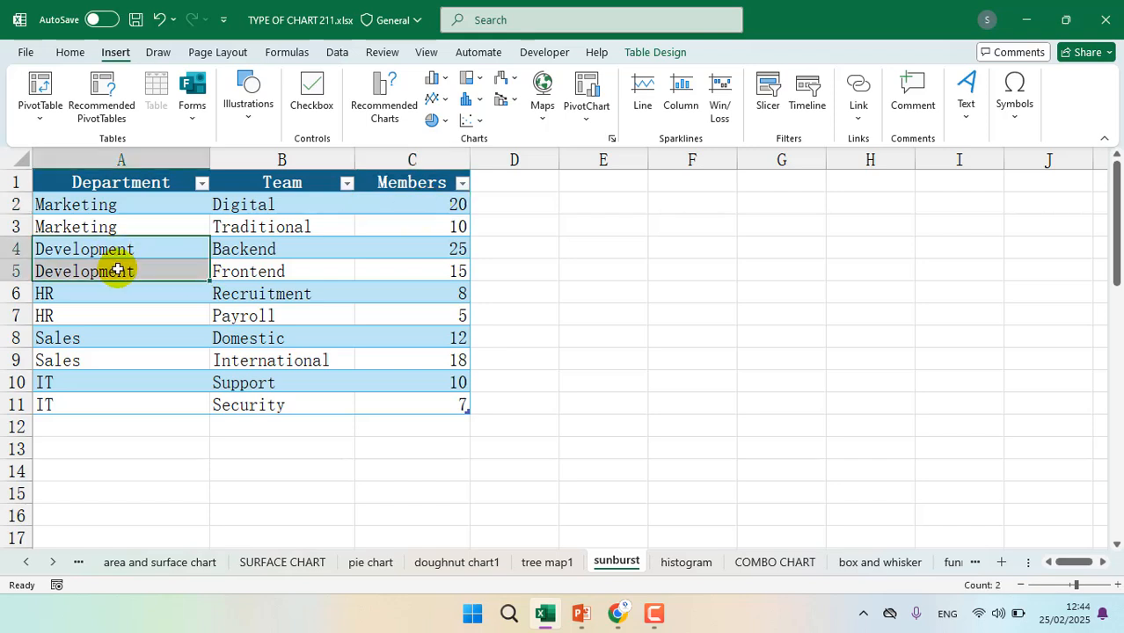
{"action": "left_click", "coordinate": [246, 269]}
{"action": "left_click", "coordinate": [271, 249]}
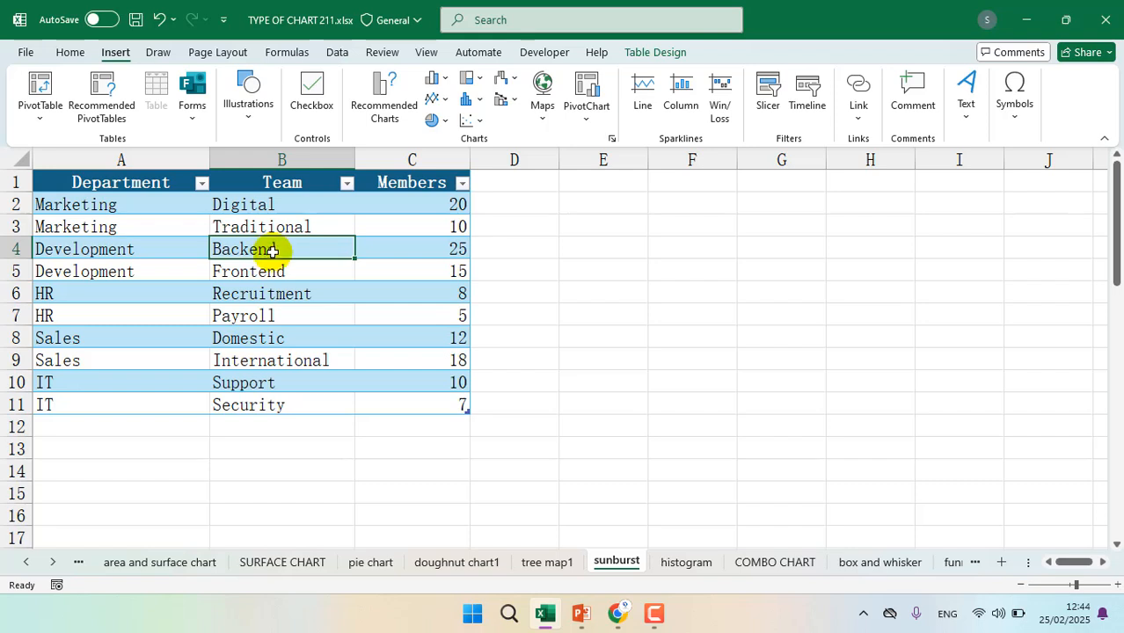
{"action": "left_click_drag", "start_coordinate": [271, 248], "coordinate": [271, 264]}
{"action": "left_click", "coordinate": [437, 245]}
{"action": "left_click_drag", "start_coordinate": [437, 246], "coordinate": [435, 264]}
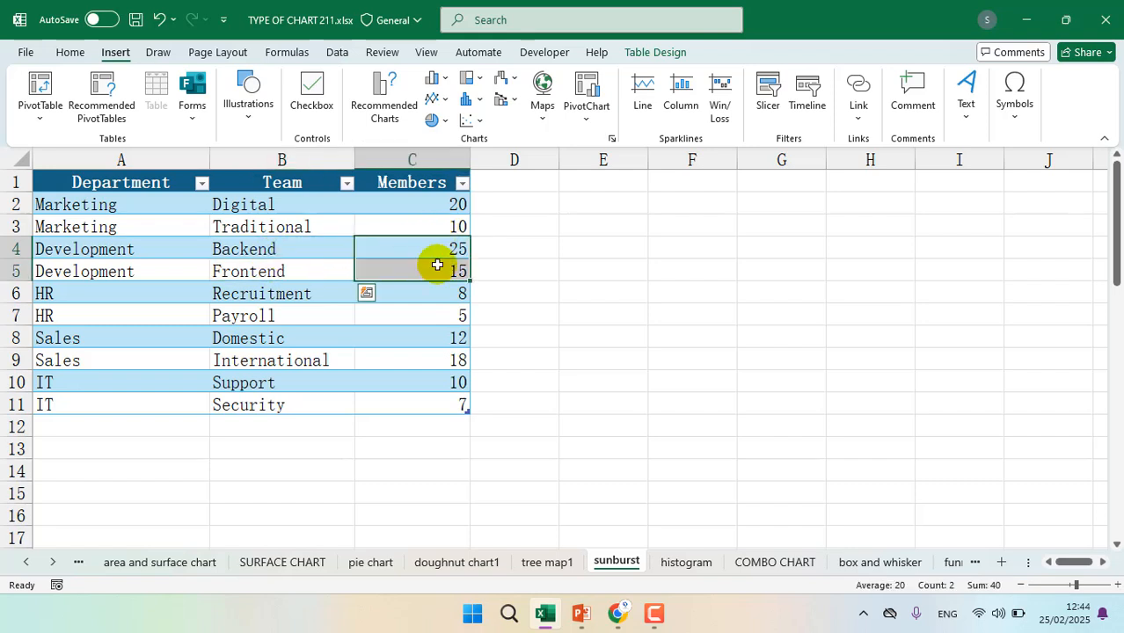
{"action": "left_click", "coordinate": [112, 294]}
{"action": "left_click", "coordinate": [105, 339]}
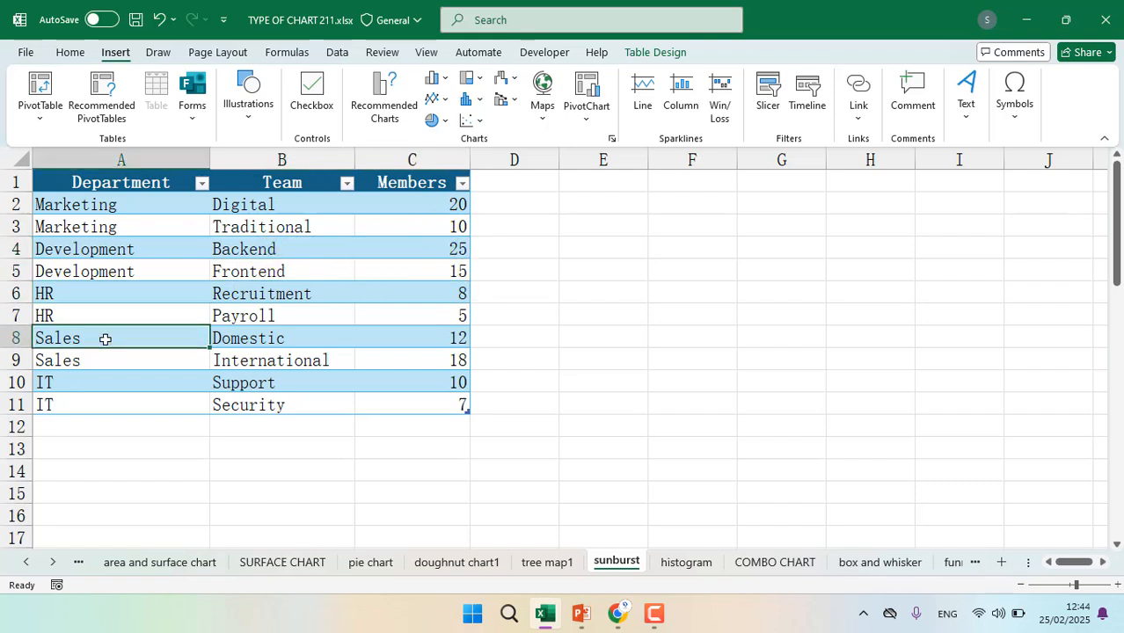
{"action": "left_click", "coordinate": [110, 387]}
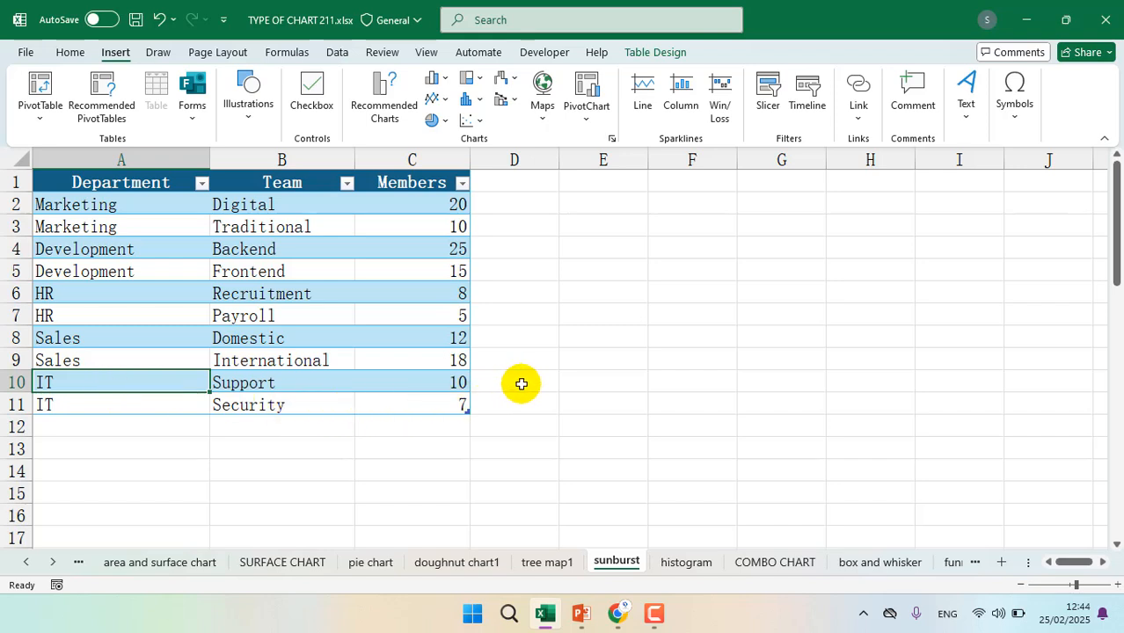
Examine how rows of the same department are grouped together in A2:A11
{"action": "left_click", "coordinate": [298, 340]}
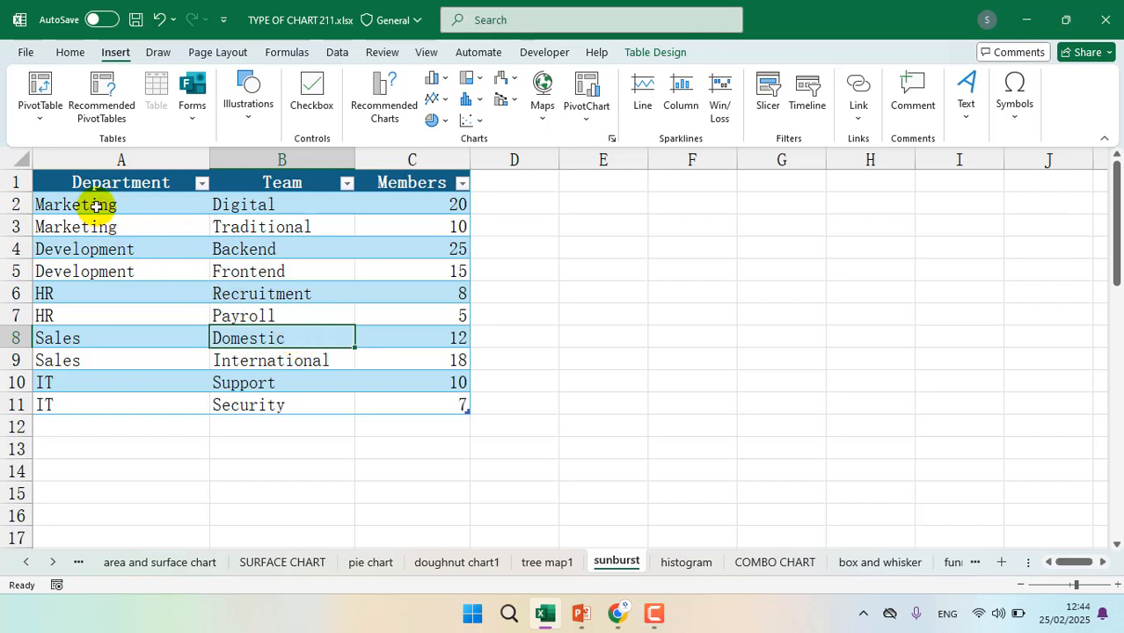
{"action": "left_click_drag", "start_coordinate": [94, 207], "coordinate": [95, 268]}
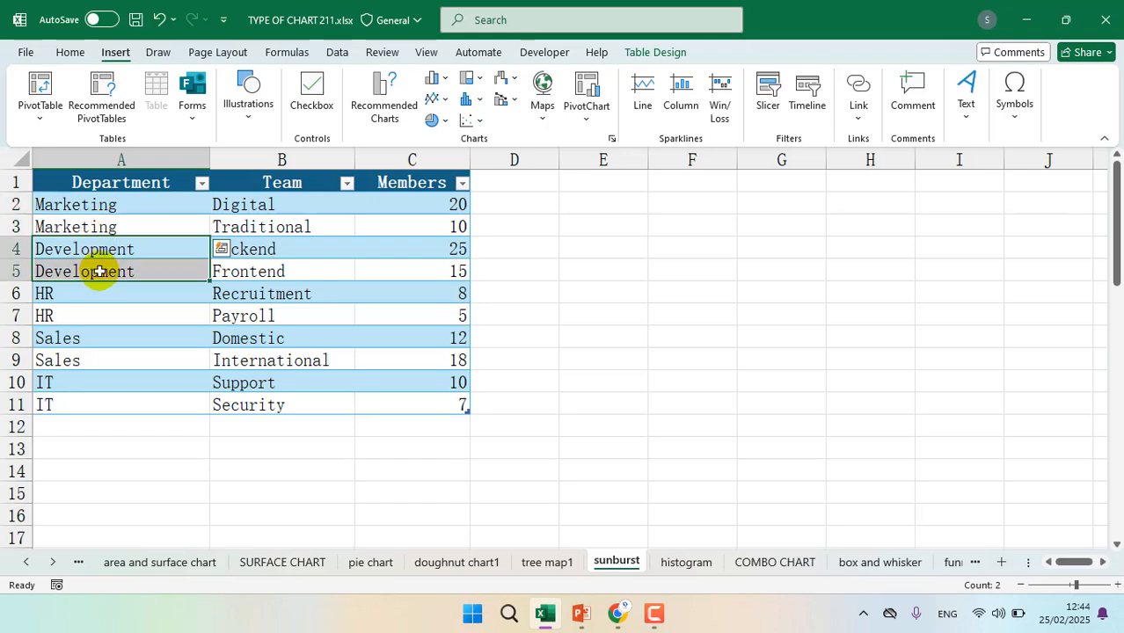
{"action": "left_click", "coordinate": [112, 204]}
{"action": "left_click_drag", "start_coordinate": [112, 204], "coordinate": [112, 233]}
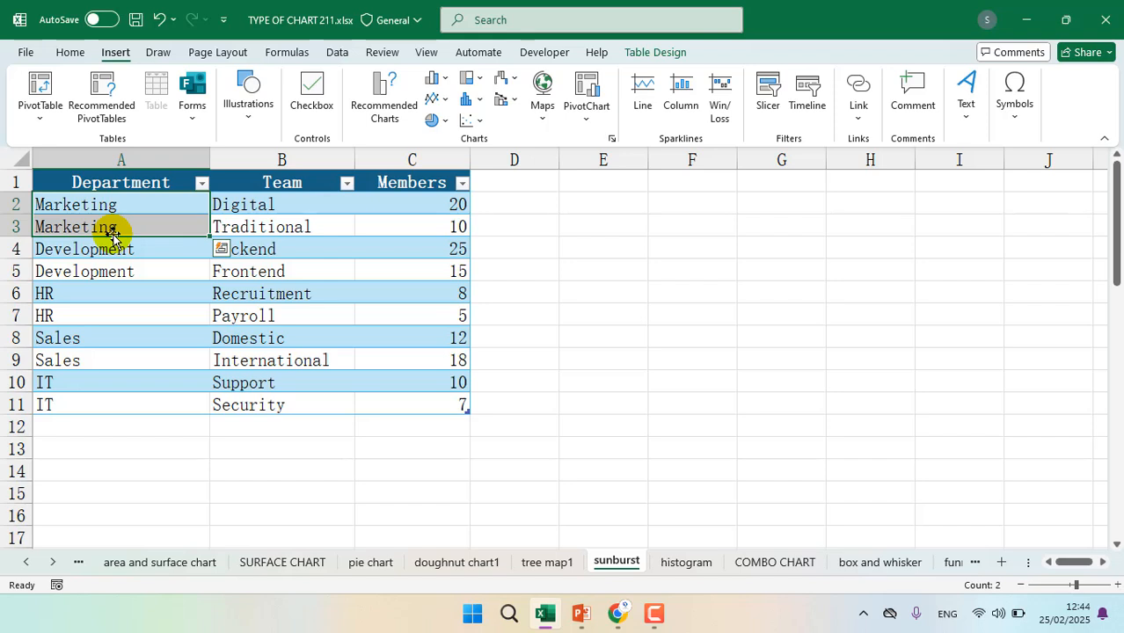
{"action": "left_click_drag", "start_coordinate": [113, 233], "coordinate": [110, 400]}
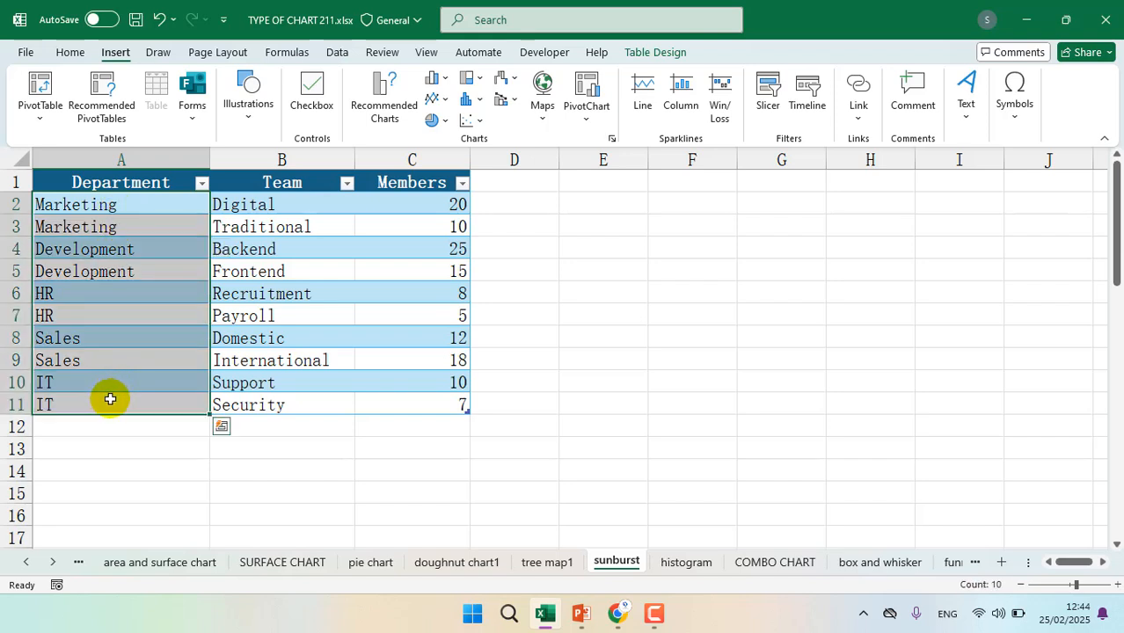
{"action": "left_click", "coordinate": [264, 356]}
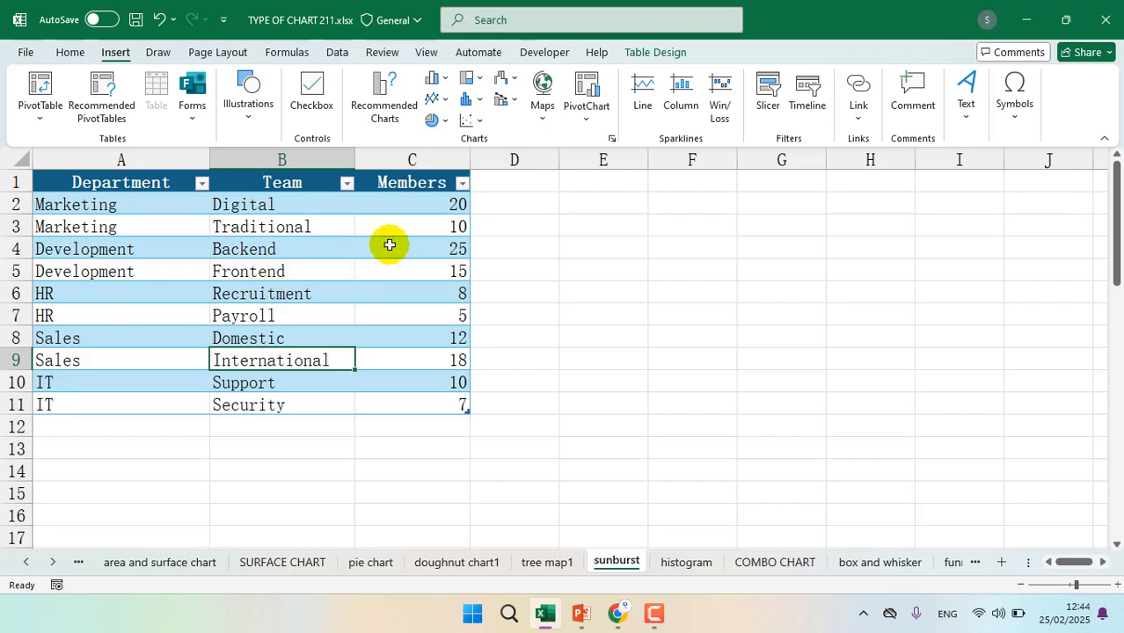
Insert a Sunburst chart based on the department, team and members table
{"action": "left_click", "coordinate": [272, 270]}
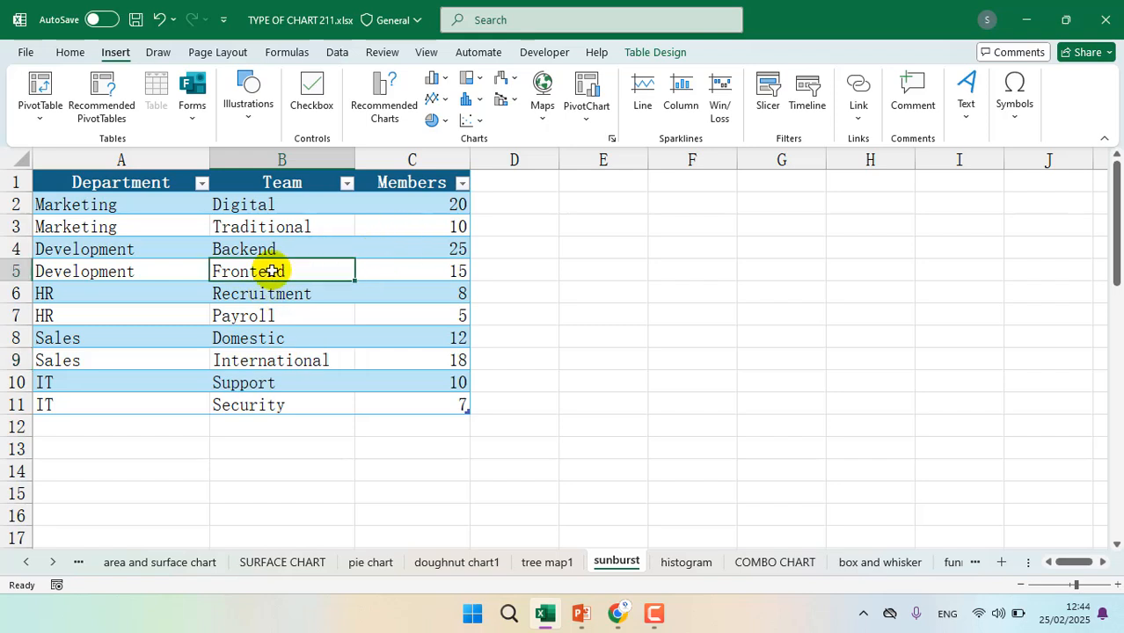
{"action": "left_click", "coordinate": [478, 99]}
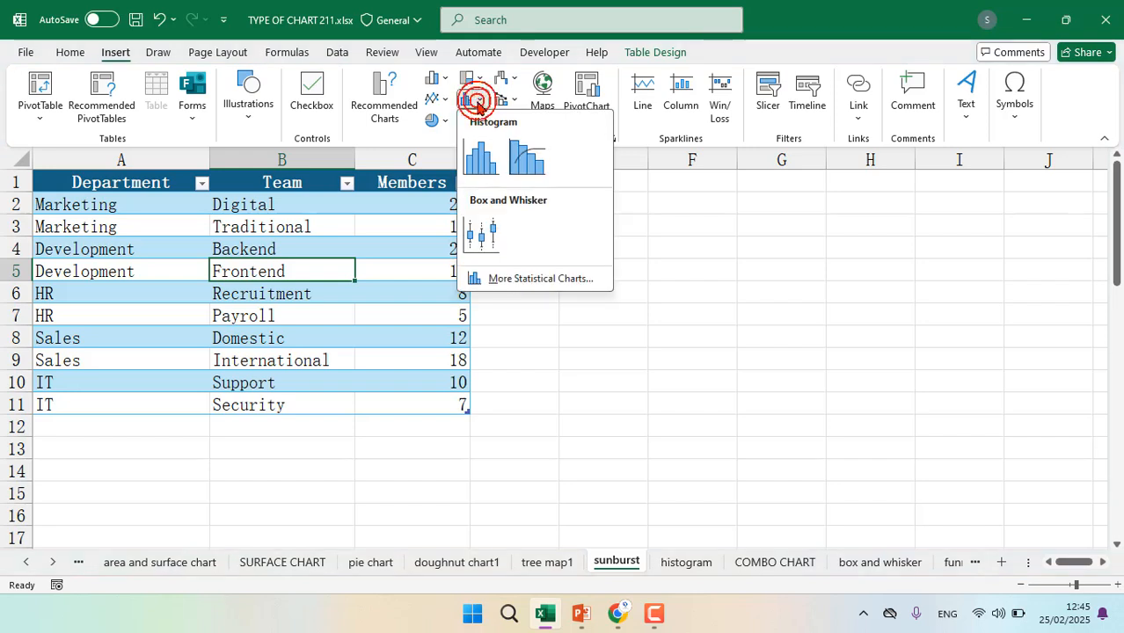
{"action": "left_click", "coordinate": [473, 79]}
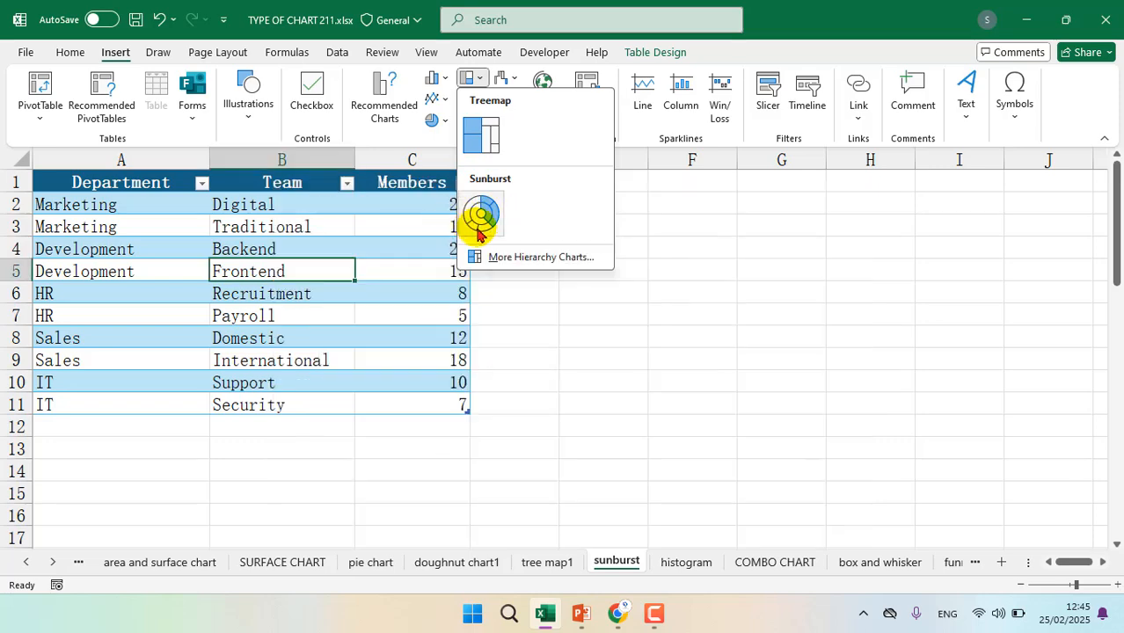
{"action": "left_click", "coordinate": [482, 215]}
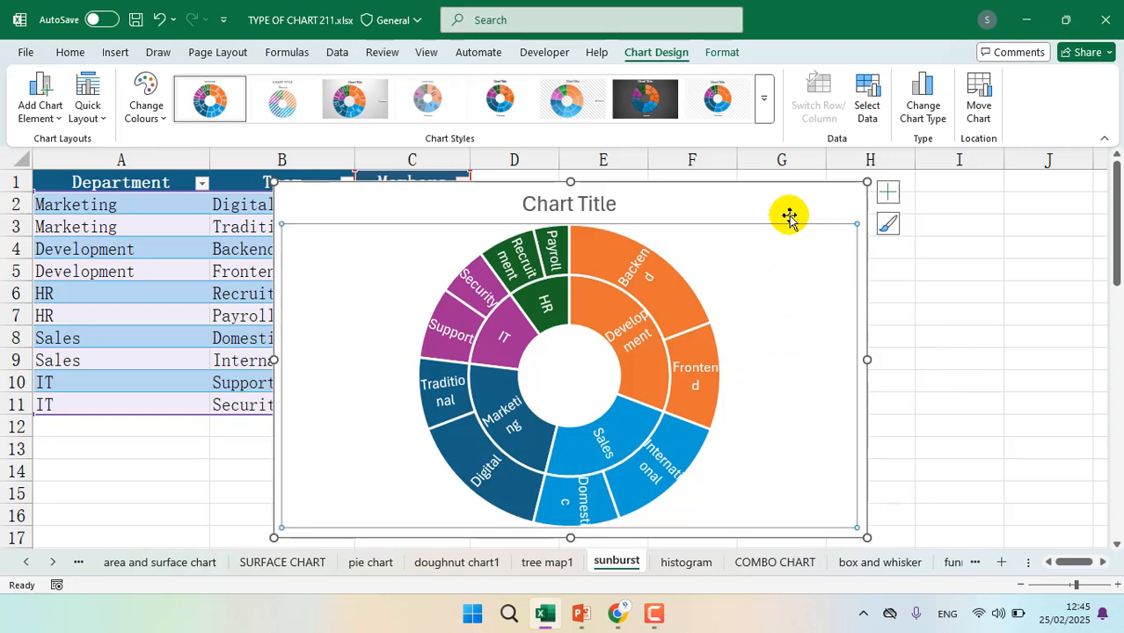
Move the sunburst chart below the table, starting near cell D12, and enlarge it
{"action": "left_click_drag", "start_coordinate": [790, 203], "coordinate": [985, 451]}
{"action": "scroll", "coordinate": [986, 450], "scroll_direction": "down", "scroll_amount": 5}
{"action": "scroll", "coordinate": [985, 450], "scroll_direction": "right", "scroll_amount": 1}
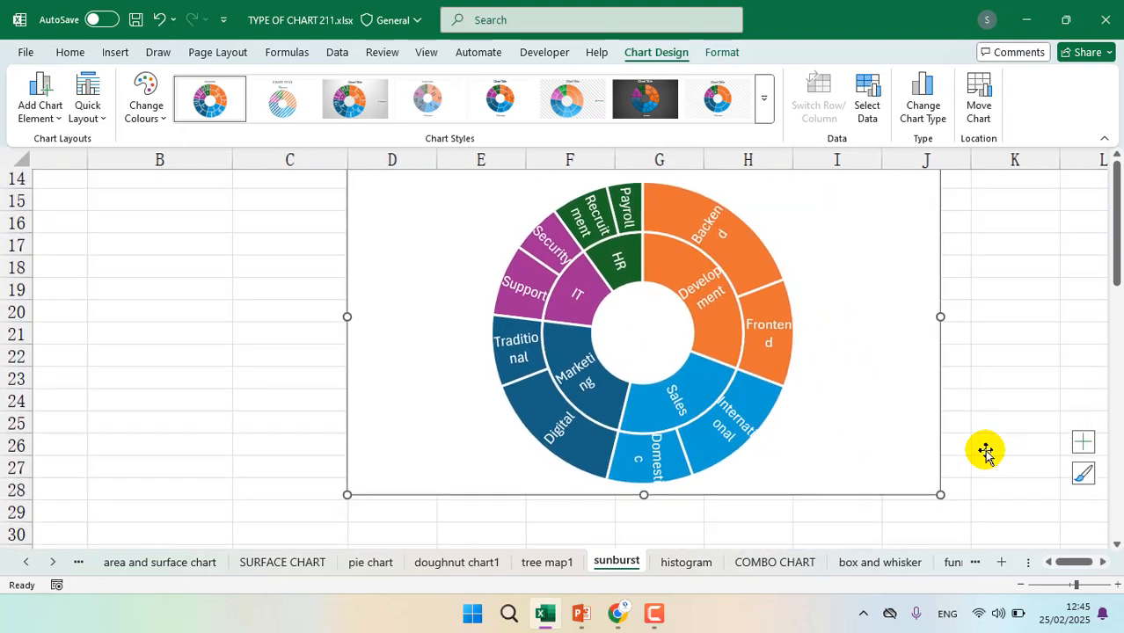
{"action": "left_click_drag", "start_coordinate": [902, 483], "coordinate": [952, 524]}
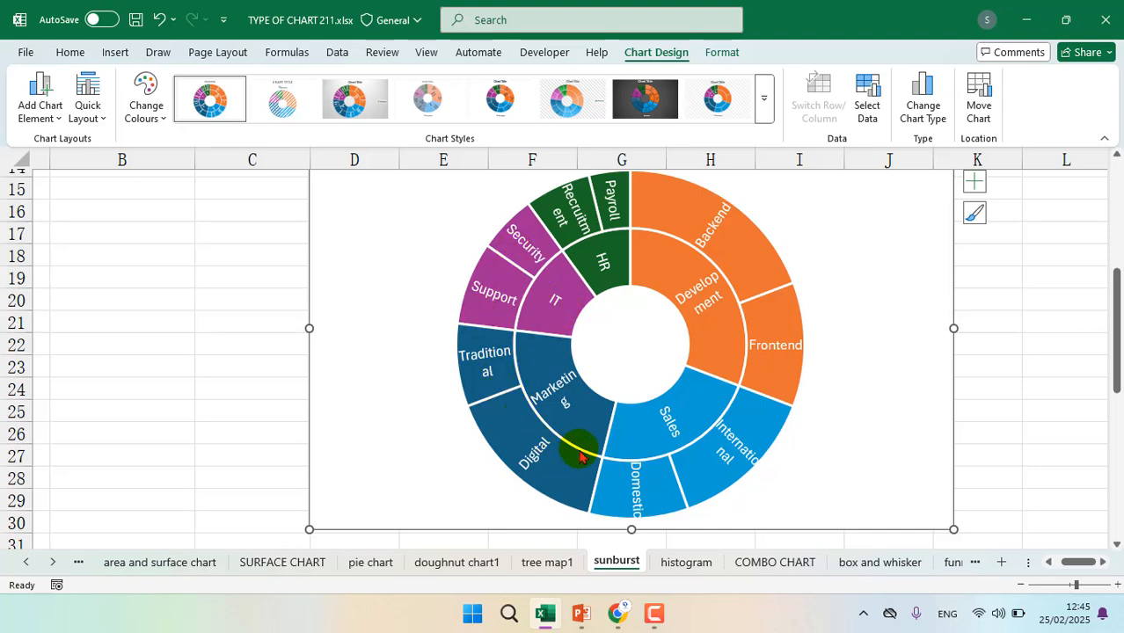
Change the department of the Traditional team in A3 to Development
{"action": "scroll", "coordinate": [420, 356], "scroll_direction": "up", "scroll_amount": 5}
{"action": "scroll", "coordinate": [419, 356], "scroll_direction": "left", "scroll_amount": 1}
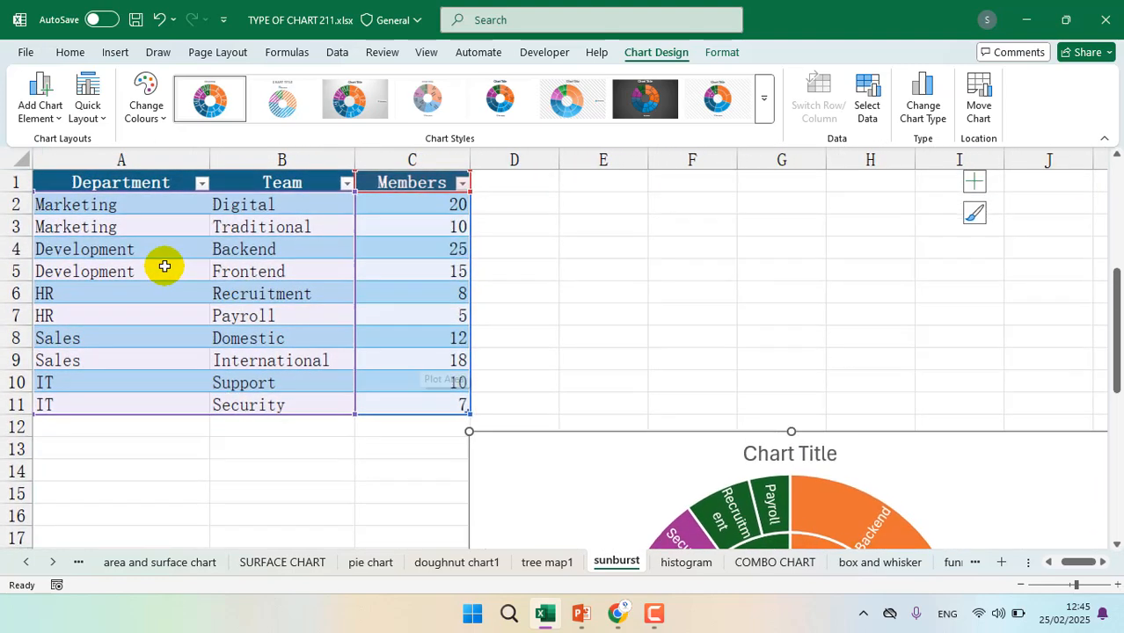
{"action": "left_click", "coordinate": [104, 227]}
{"action": "left_click", "coordinate": [104, 227]}
{"action": "type", "text": "development"}
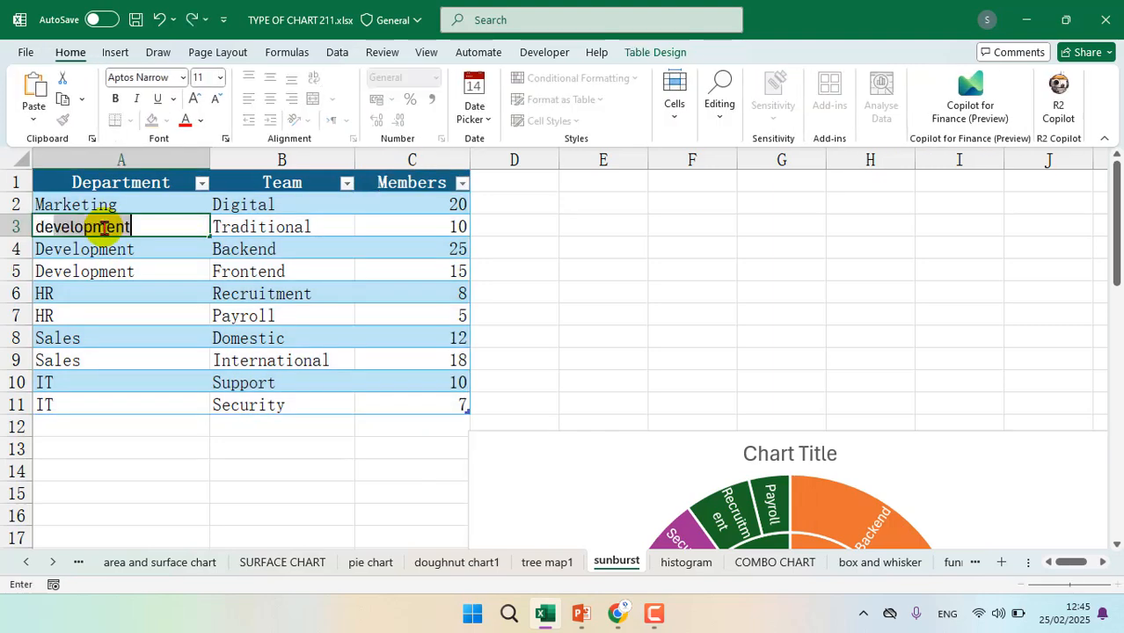
{"action": "key", "text": "Return"}
Change the Frontend team's department in A5 to Marketing and inspect the sunburst chart's regrouped segments
{"action": "left_click", "coordinate": [88, 273]}
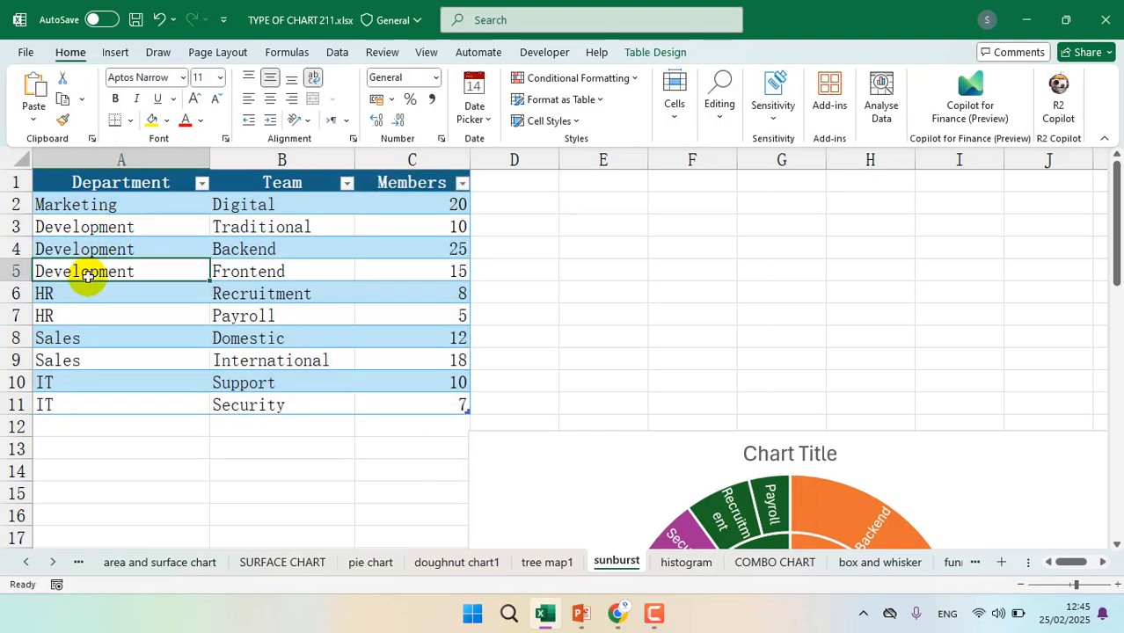
{"action": "type", "text": "marketing"}
{"action": "key", "text": "Return"}
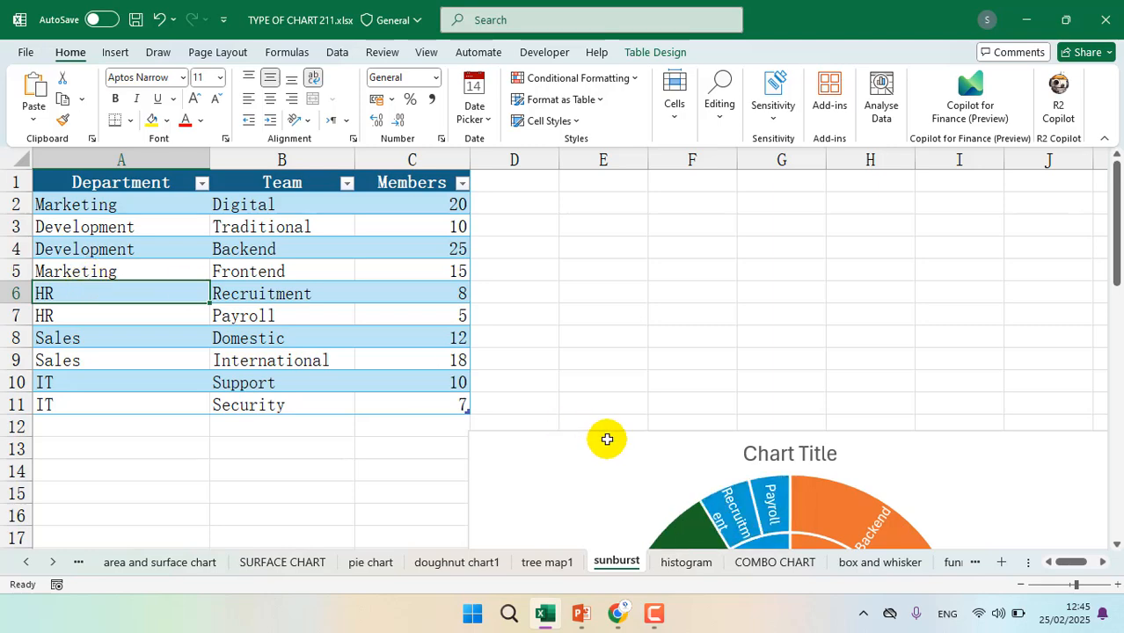
{"action": "scroll", "coordinate": [605, 440], "scroll_direction": "down", "scroll_amount": 2}
{"action": "scroll", "coordinate": [607, 440], "scroll_direction": "down", "scroll_amount": 2}
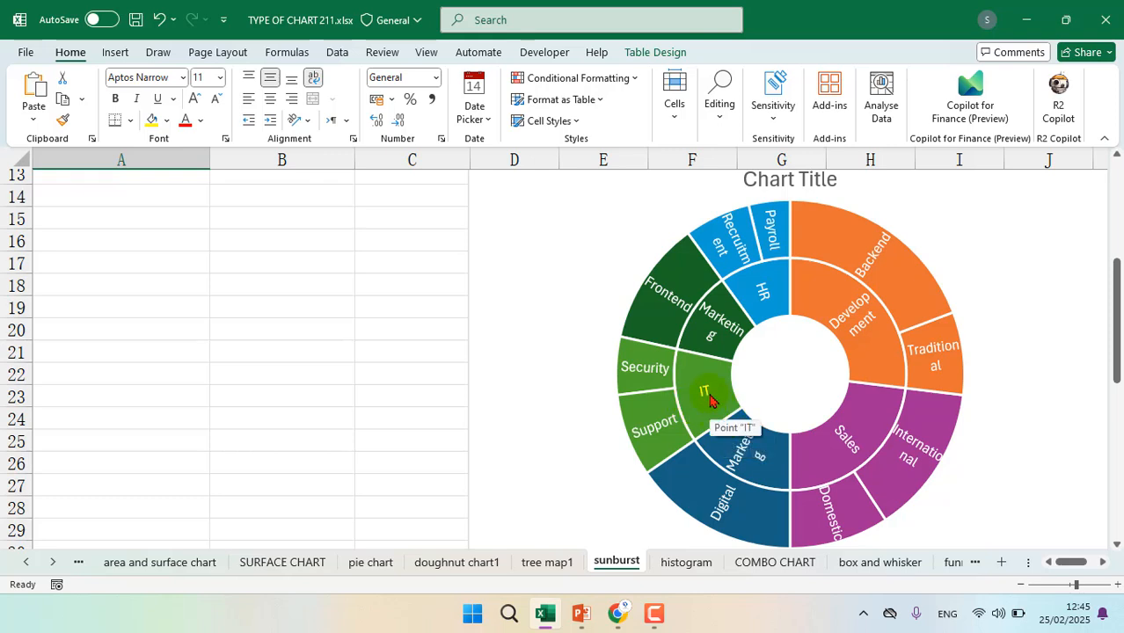
{"action": "scroll", "coordinate": [711, 398], "scroll_direction": "up", "scroll_amount": 1}
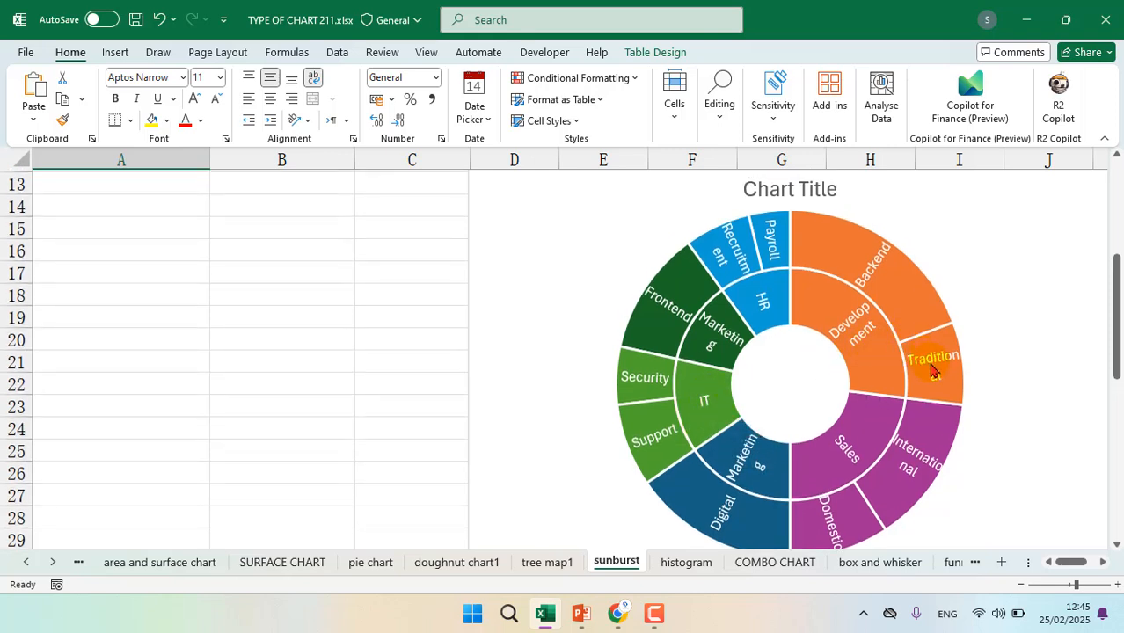
{"action": "mouse_move", "coordinate": [938, 378]}
{"action": "mouse_move", "coordinate": [865, 268]}
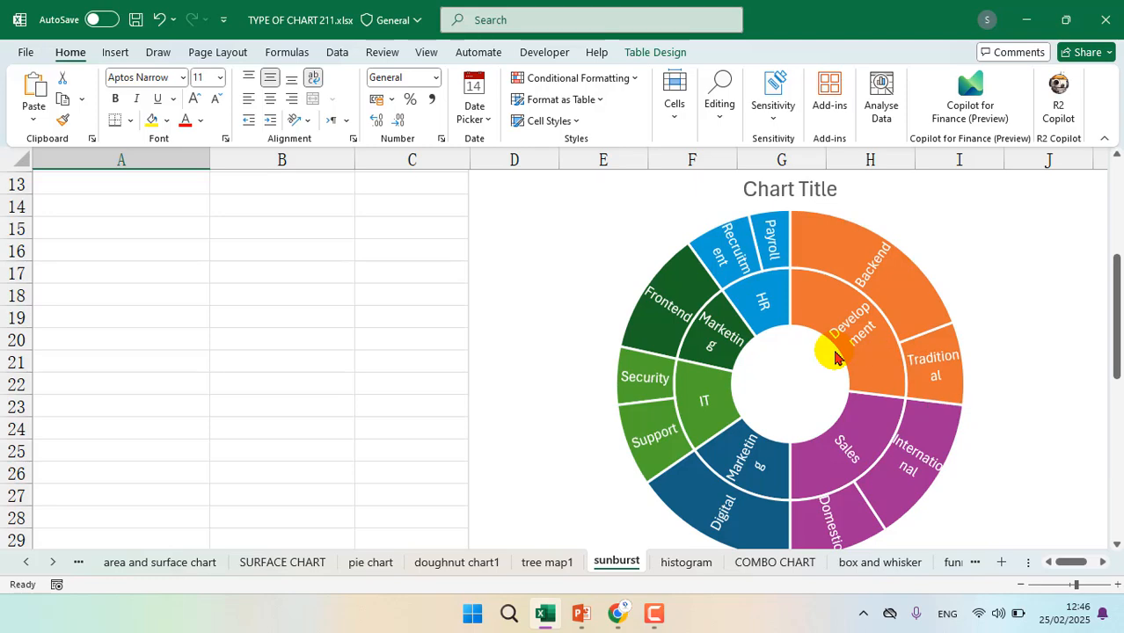
Change the International team's department in A9 to Development and inspect the resulting segments in the sunburst chart
{"action": "scroll", "coordinate": [553, 276], "scroll_direction": "up", "scroll_amount": 4}
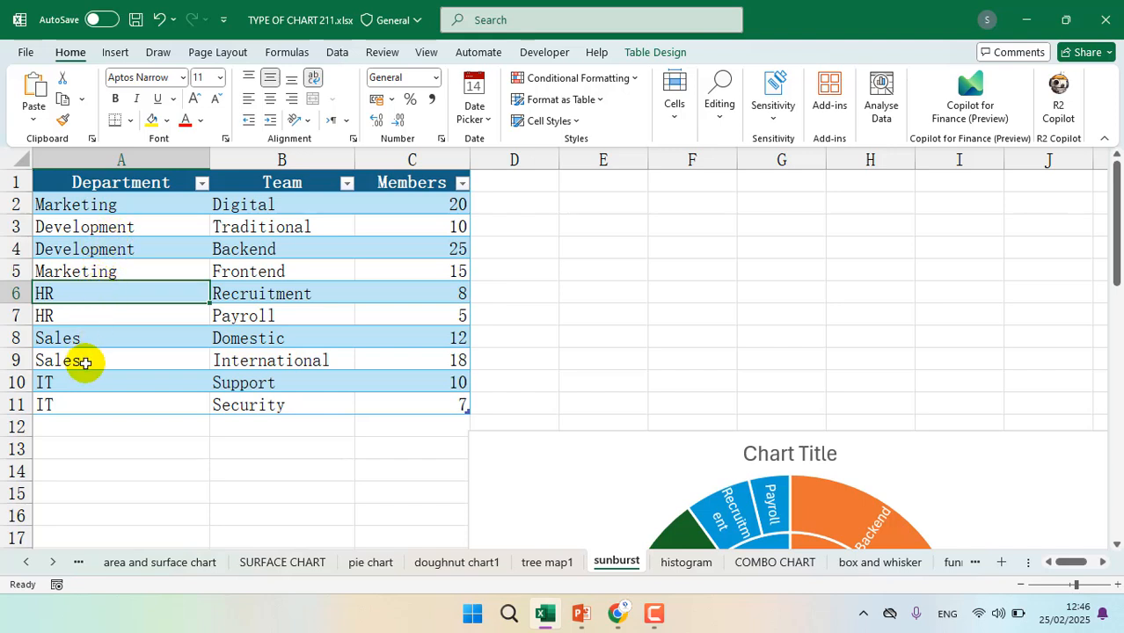
{"action": "left_click", "coordinate": [82, 363]}
{"action": "type", "text": "development"}
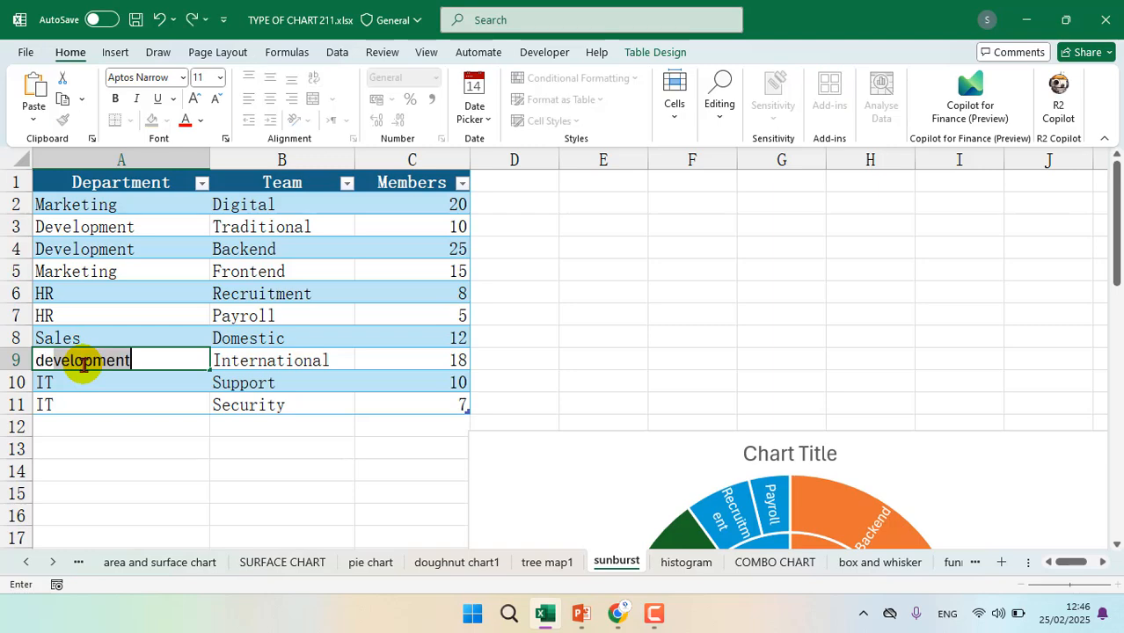
{"action": "key", "text": "Return"}
{"action": "scroll", "coordinate": [562, 413], "scroll_direction": "down", "scroll_amount": 3}
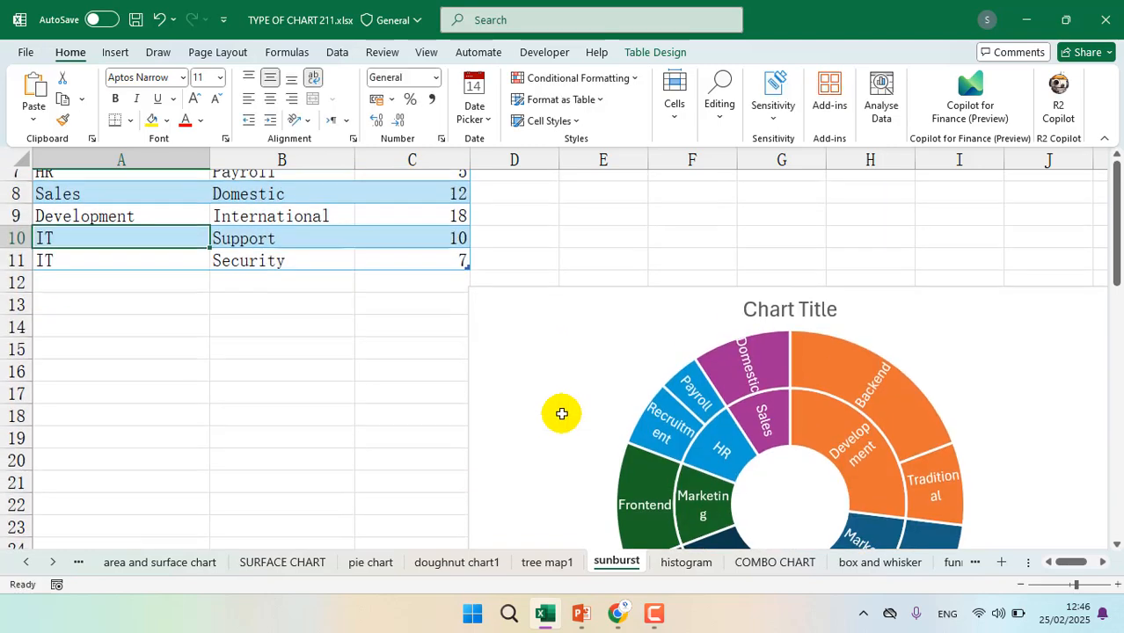
{"action": "scroll", "coordinate": [787, 388], "scroll_direction": "down", "scroll_amount": 3}
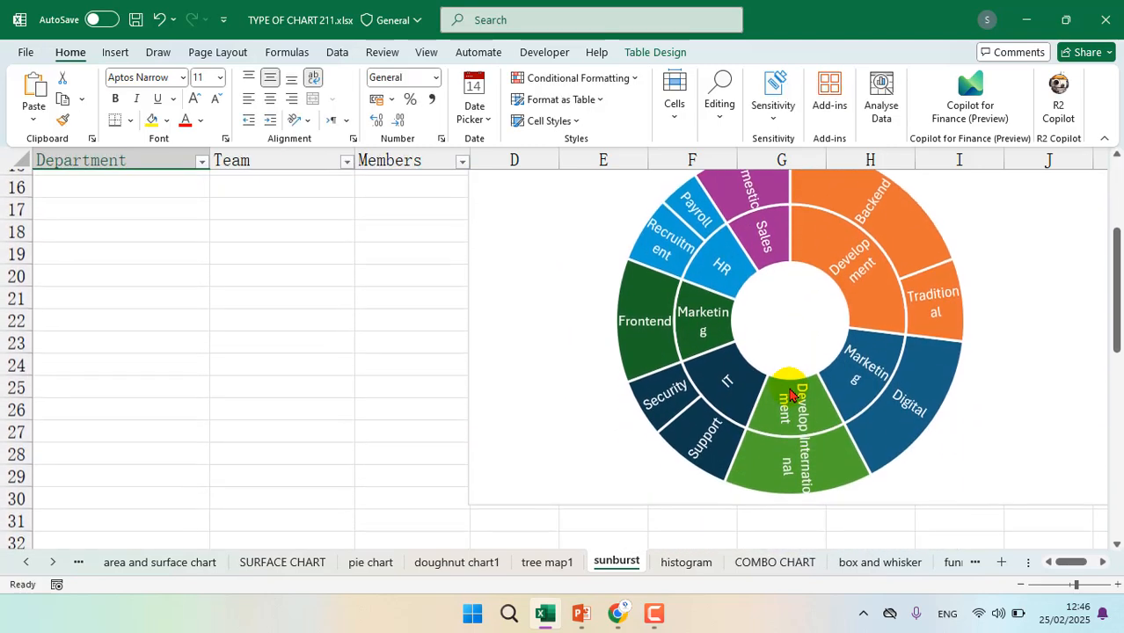
{"action": "scroll", "coordinate": [789, 394], "scroll_direction": "up", "scroll_amount": 1}
{"action": "scroll", "coordinate": [790, 393], "scroll_direction": "up", "scroll_amount": 1}
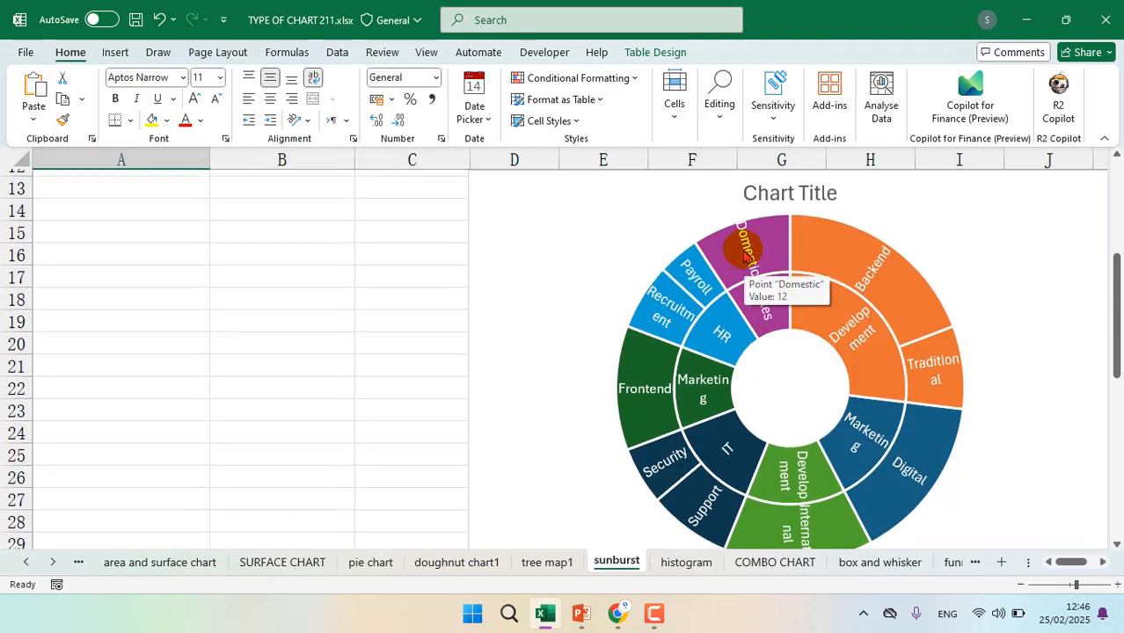
{"action": "scroll", "coordinate": [743, 255], "scroll_direction": "down", "scroll_amount": 1}
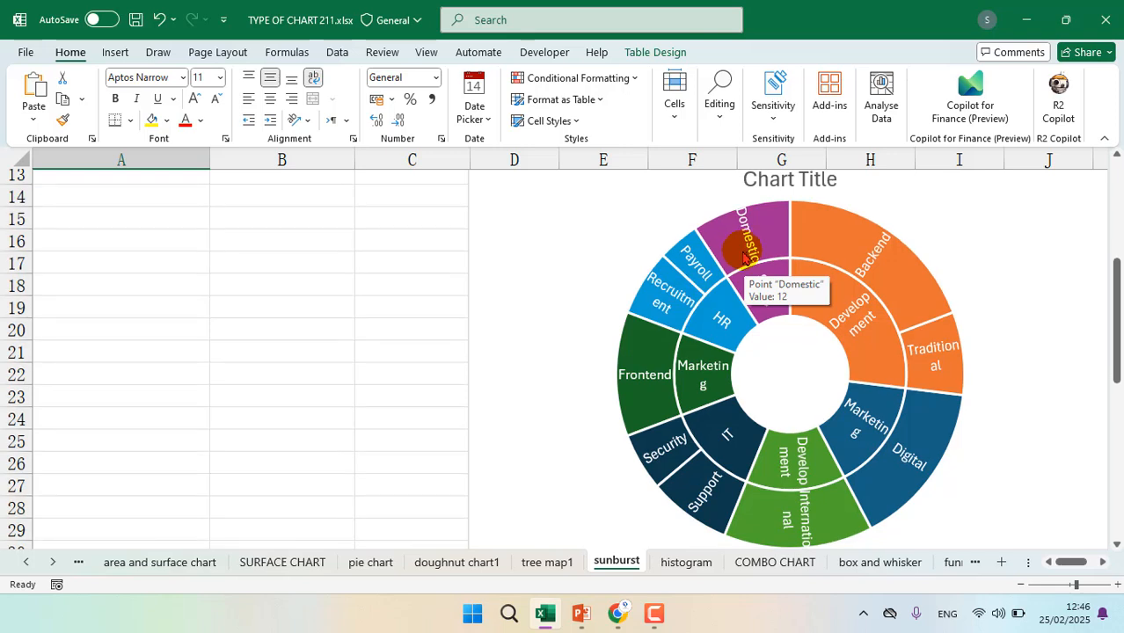
{"action": "mouse_move", "coordinate": [753, 243]}
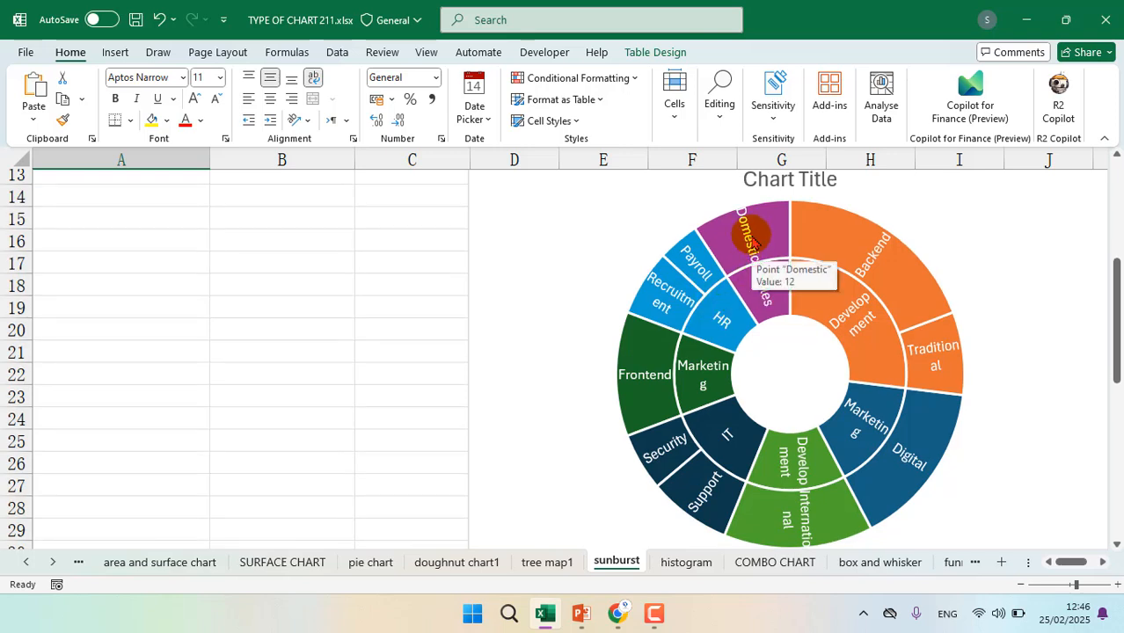
Undo the three department changes made to the Traditional, Frontend and International teams in the table
{"action": "scroll", "coordinate": [766, 264], "scroll_direction": "up", "scroll_amount": 3}
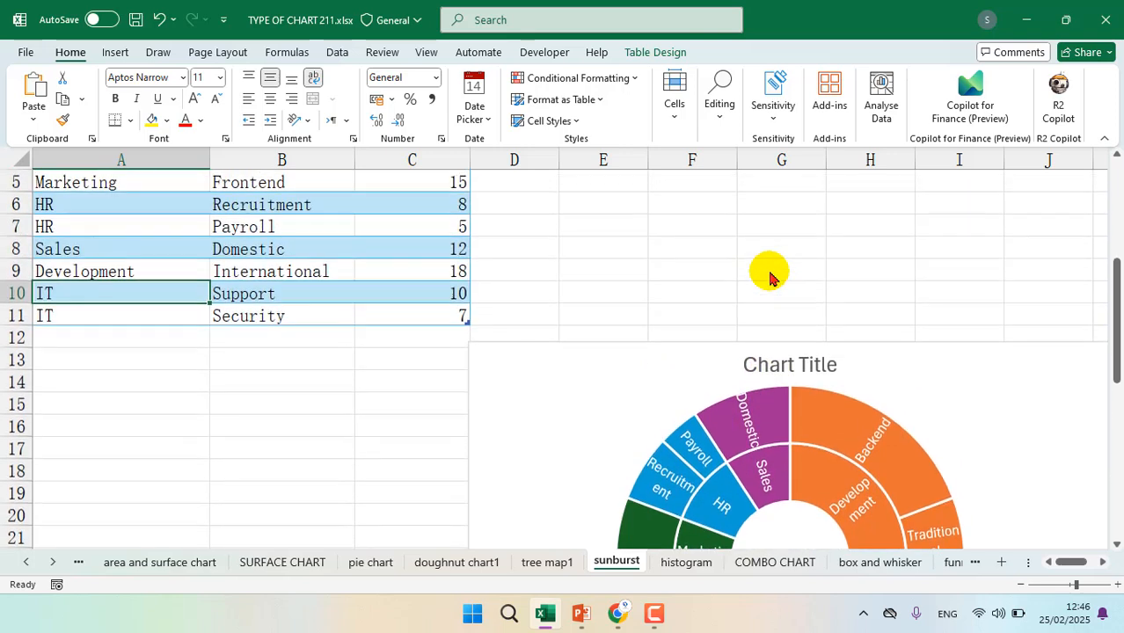
{"action": "scroll", "coordinate": [769, 278], "scroll_direction": "down", "scroll_amount": 2}
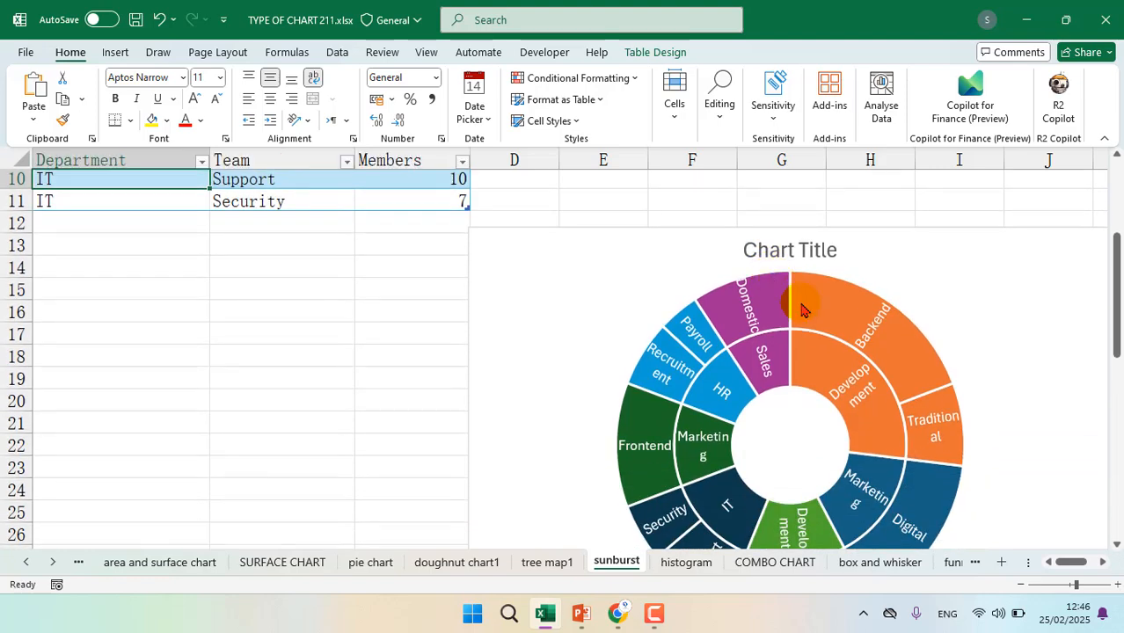
{"action": "scroll", "coordinate": [853, 365], "scroll_direction": "up", "scroll_amount": 2}
{"action": "scroll", "coordinate": [853, 366], "scroll_direction": "down", "scroll_amount": 3}
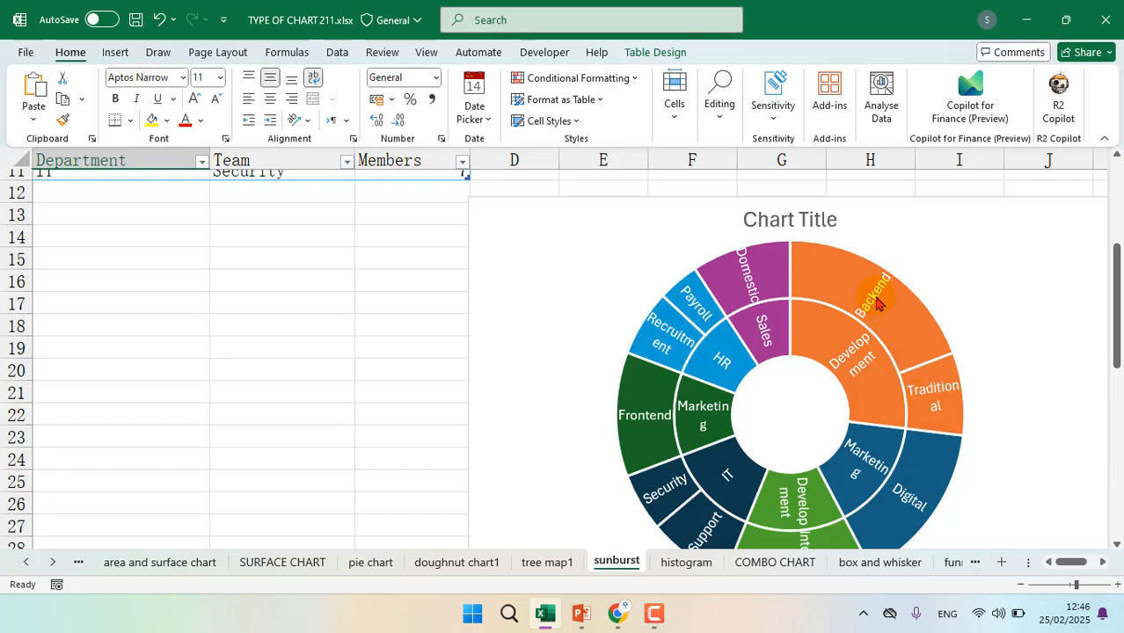
{"action": "scroll", "coordinate": [887, 352], "scroll_direction": "down", "scroll_amount": 2}
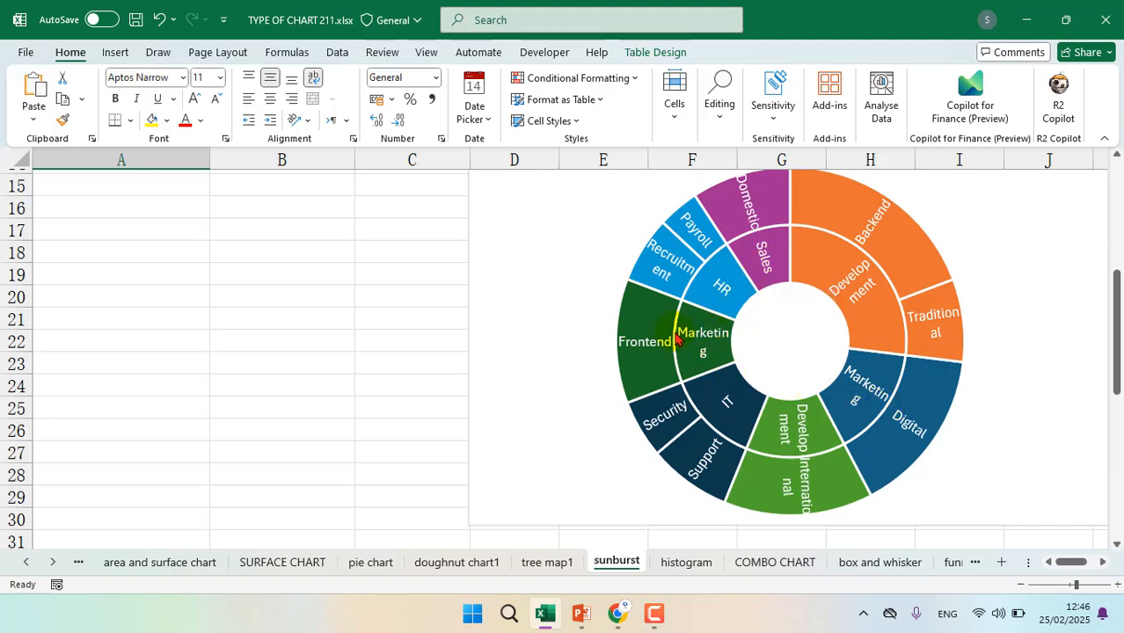
{"action": "scroll", "coordinate": [678, 340], "scroll_direction": "up", "scroll_amount": 5}
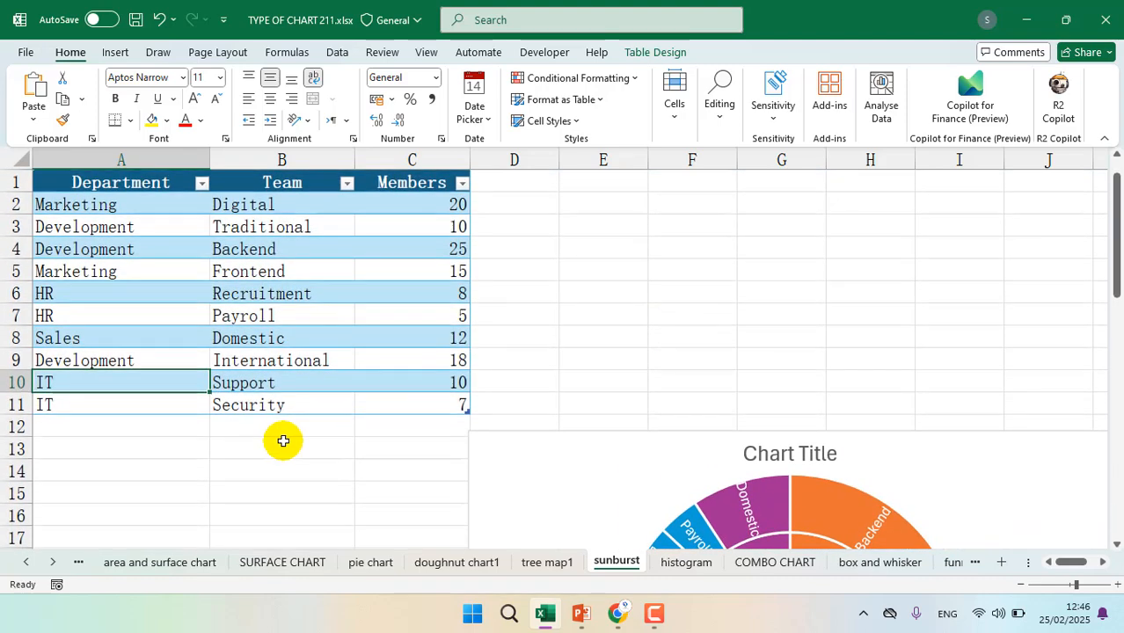
{"action": "key", "text": "ctrl+z"}
{"action": "key", "text": "ctrl+z"}
{"action": "key", "text": "ctrl+z"}
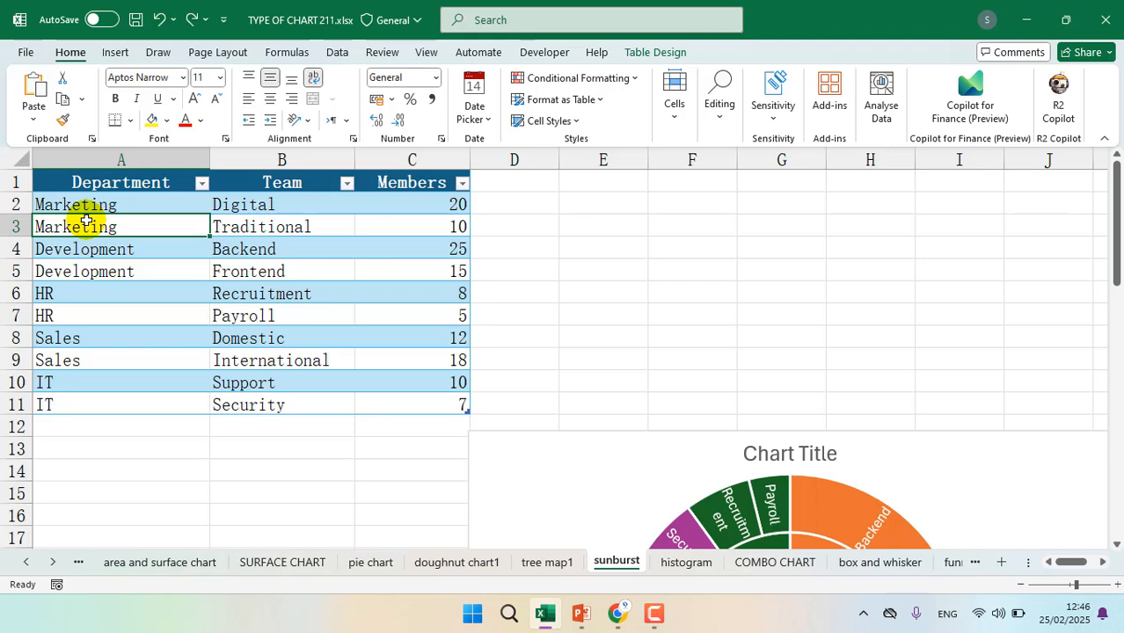
Examine how the sunburst chart groups the teams under the Sales, Marketing, IT, HR and Development segments
{"action": "scroll", "coordinate": [693, 312], "scroll_direction": "down", "scroll_amount": 4}
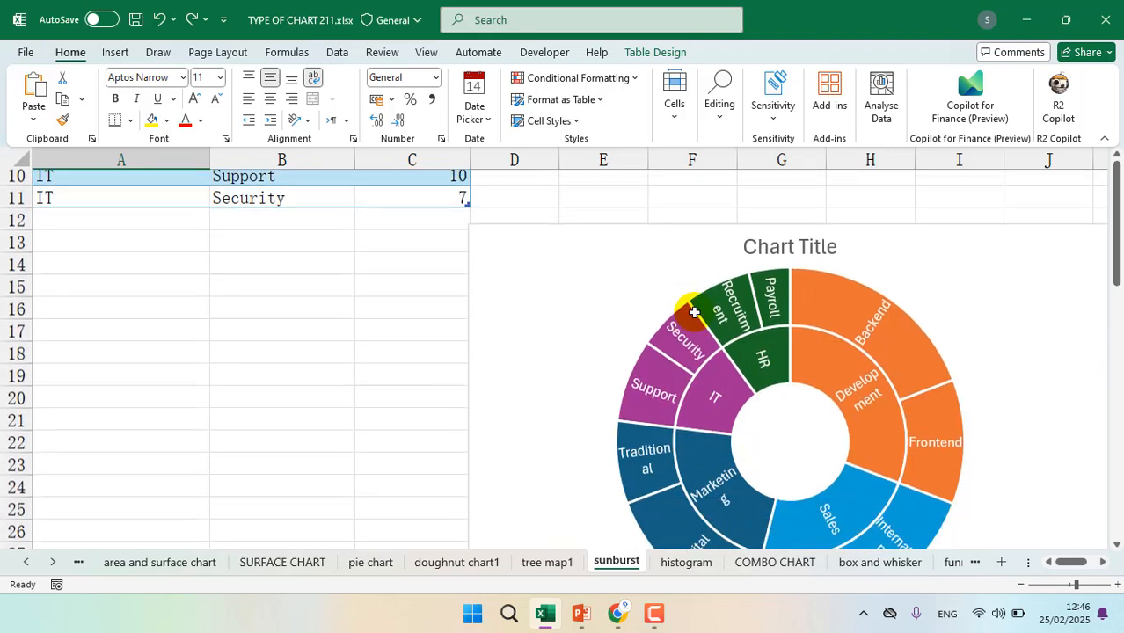
{"action": "scroll", "coordinate": [793, 381], "scroll_direction": "down", "scroll_amount": 4}
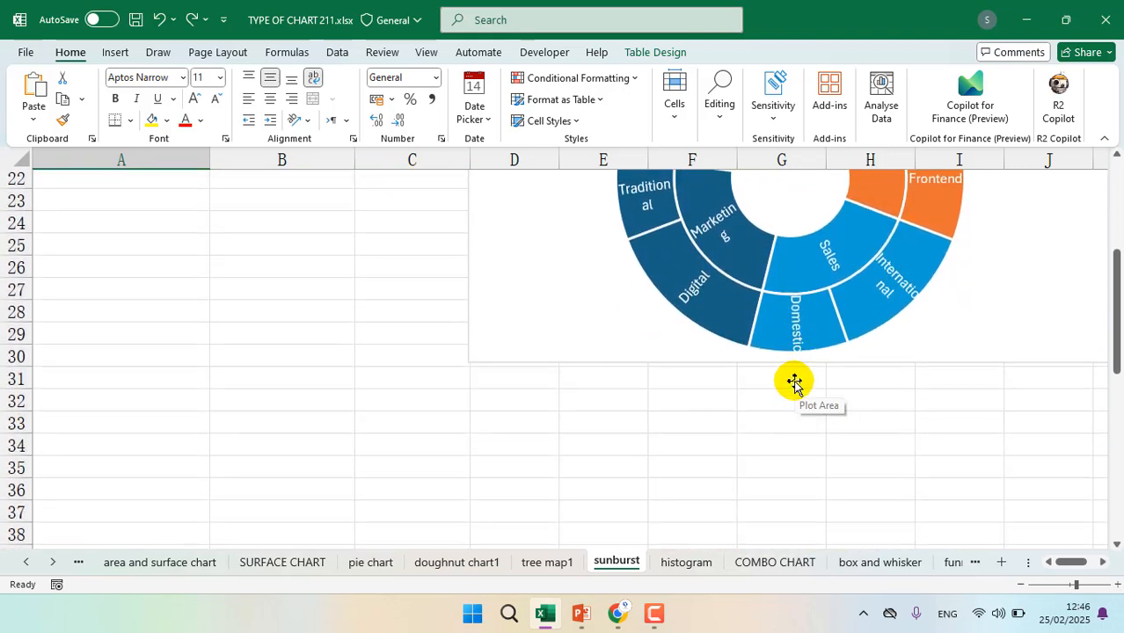
{"action": "scroll", "coordinate": [792, 455], "scroll_direction": "up", "scroll_amount": 4}
{"action": "scroll", "coordinate": [792, 455], "scroll_direction": "up", "scroll_amount": 4}
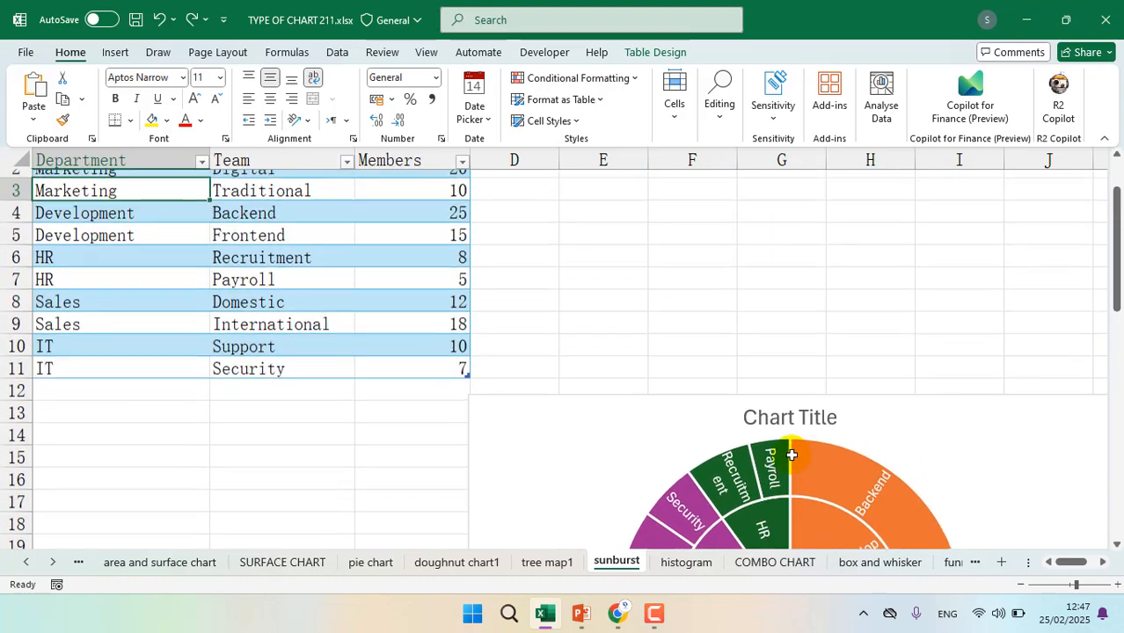
{"action": "scroll", "coordinate": [792, 455], "scroll_direction": "down", "scroll_amount": 3}
{"action": "scroll", "coordinate": [792, 455], "scroll_direction": "down", "scroll_amount": 1}
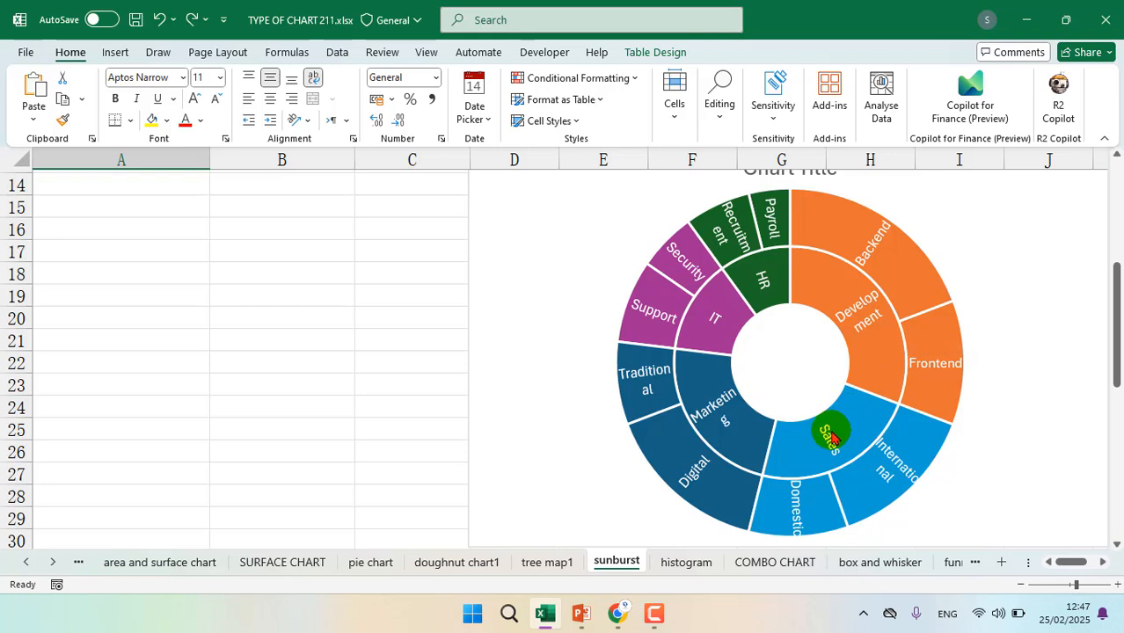
{"action": "left_click", "coordinate": [831, 437]}
{"action": "left_click", "coordinate": [861, 402]}
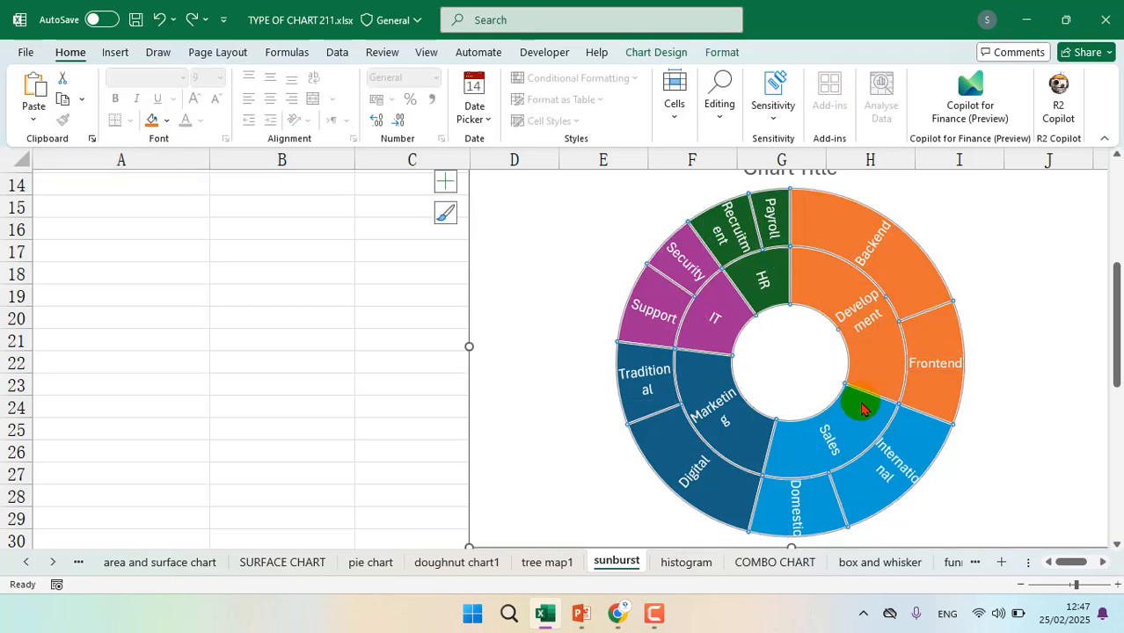
{"action": "left_click", "coordinate": [728, 422]}
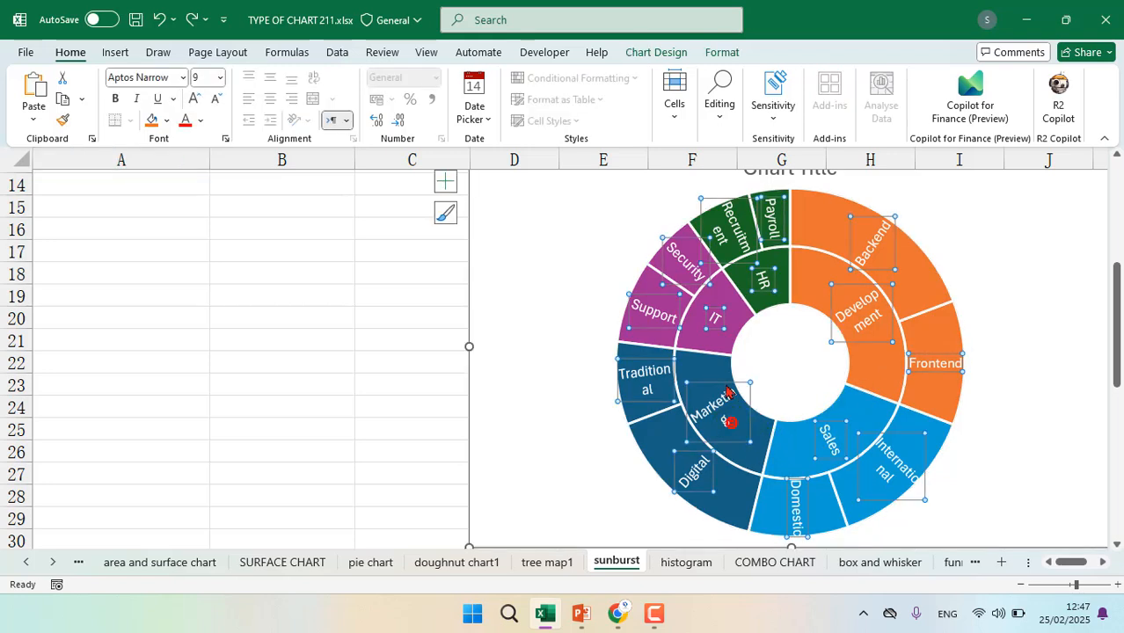
{"action": "left_click", "coordinate": [718, 344]}
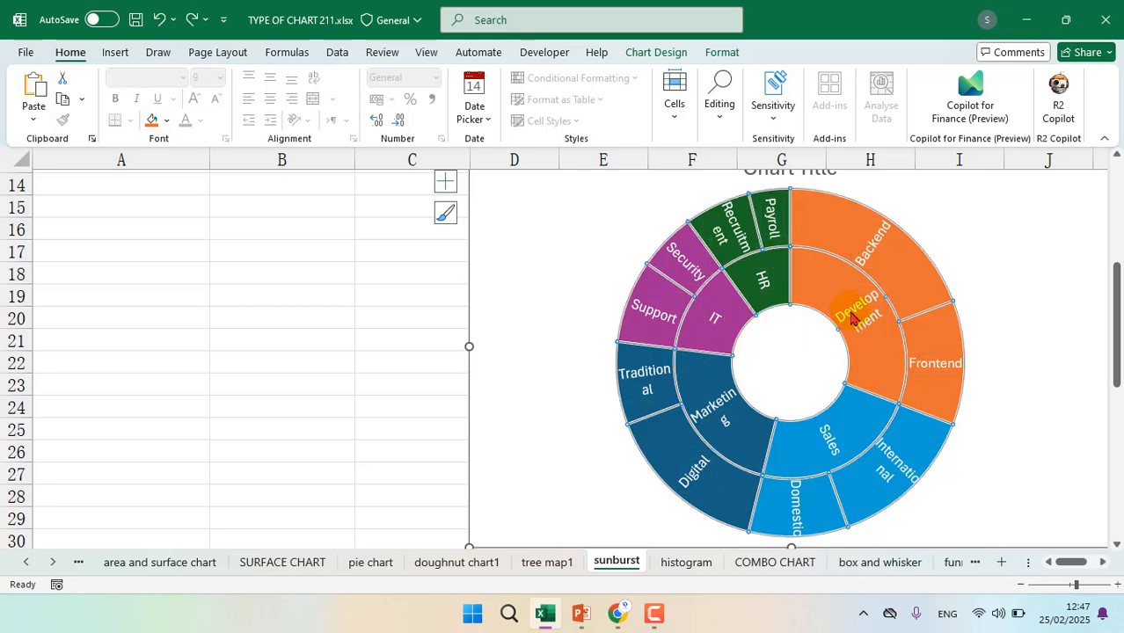
{"action": "left_click", "coordinate": [967, 227]}
Replace the sunburst chart's title with "xyx company data" and close the formatting options
{"action": "scroll", "coordinate": [967, 229], "scroll_direction": "up", "scroll_amount": 2}
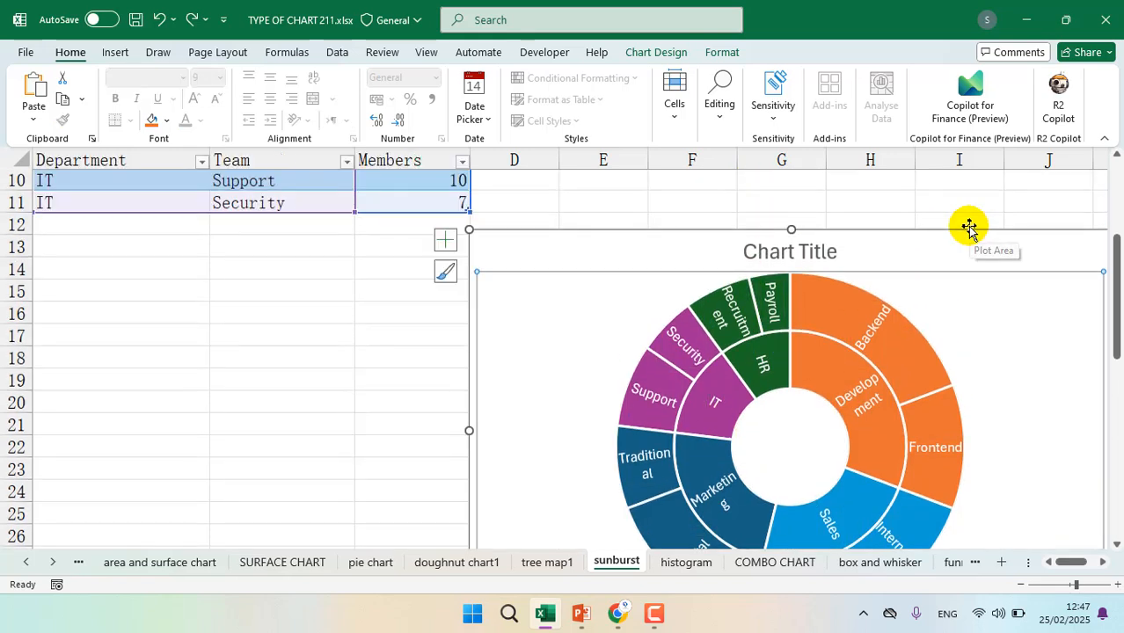
{"action": "left_click", "coordinate": [809, 251]}
{"action": "left_click", "coordinate": [807, 251]}
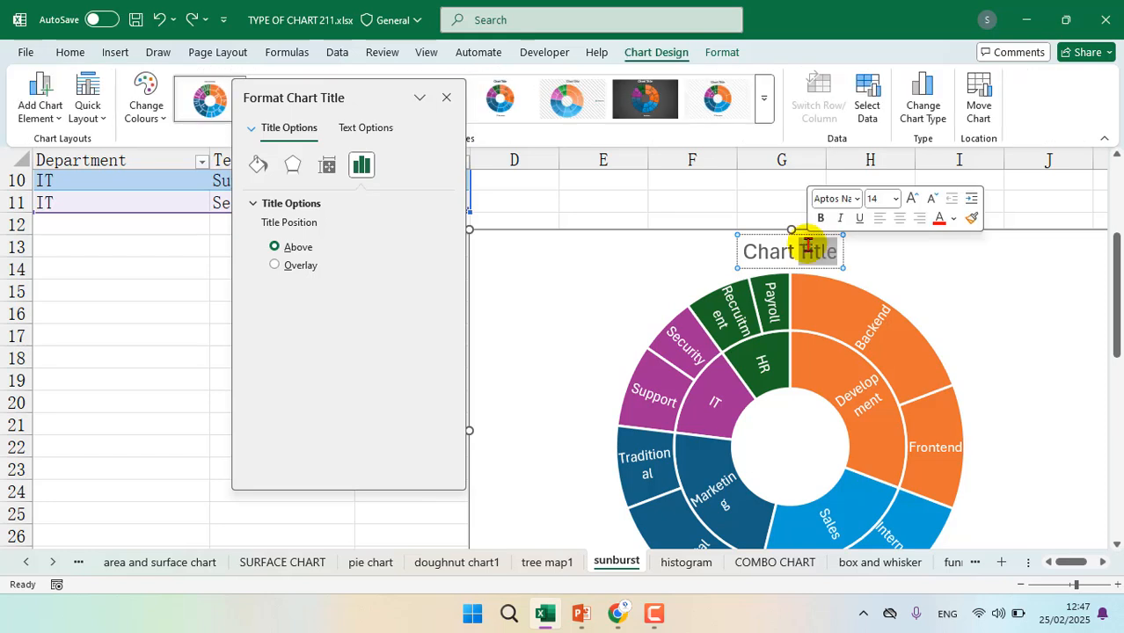
{"action": "triple_click", "coordinate": [808, 251]}
{"action": "key", "text": "BackSpace"}
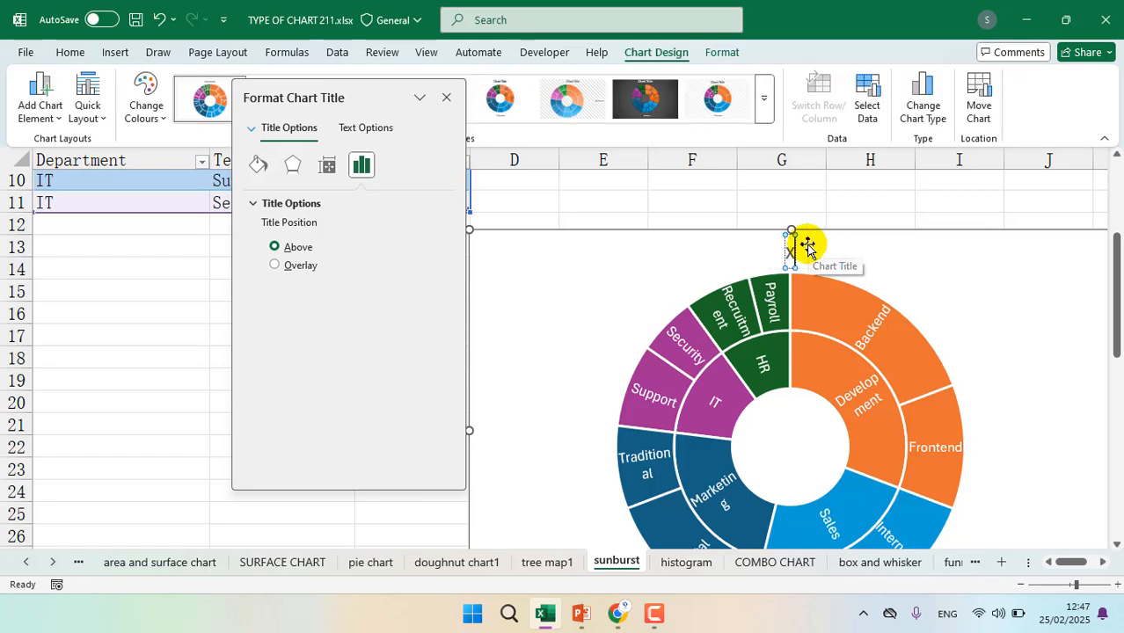
{"action": "type", "text": "xyx company"}
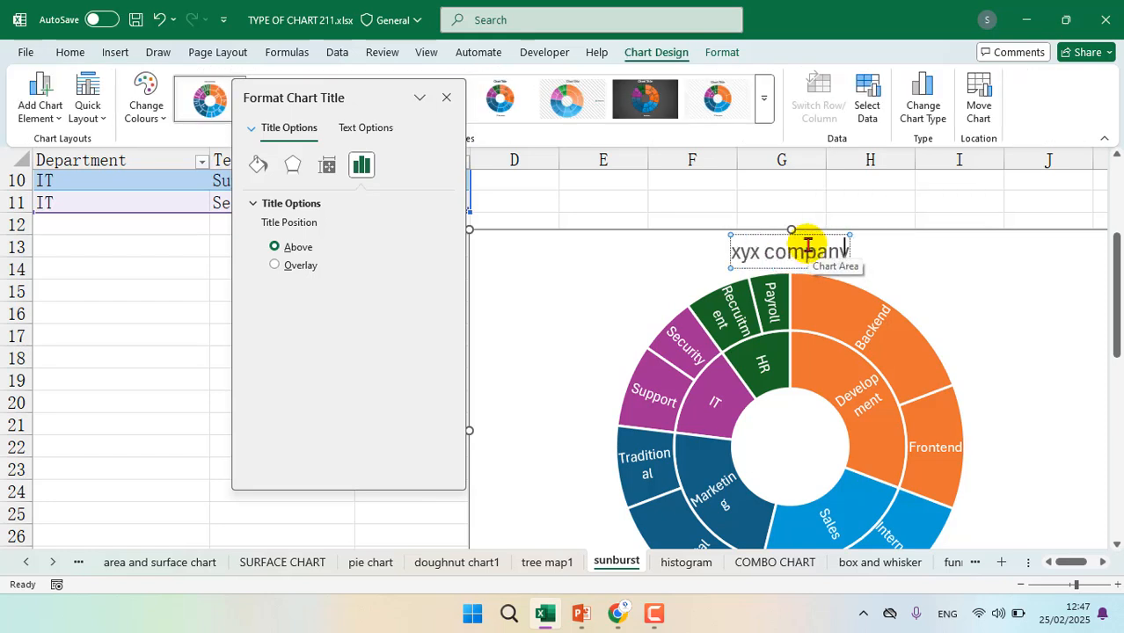
{"action": "type", "text": " data"}
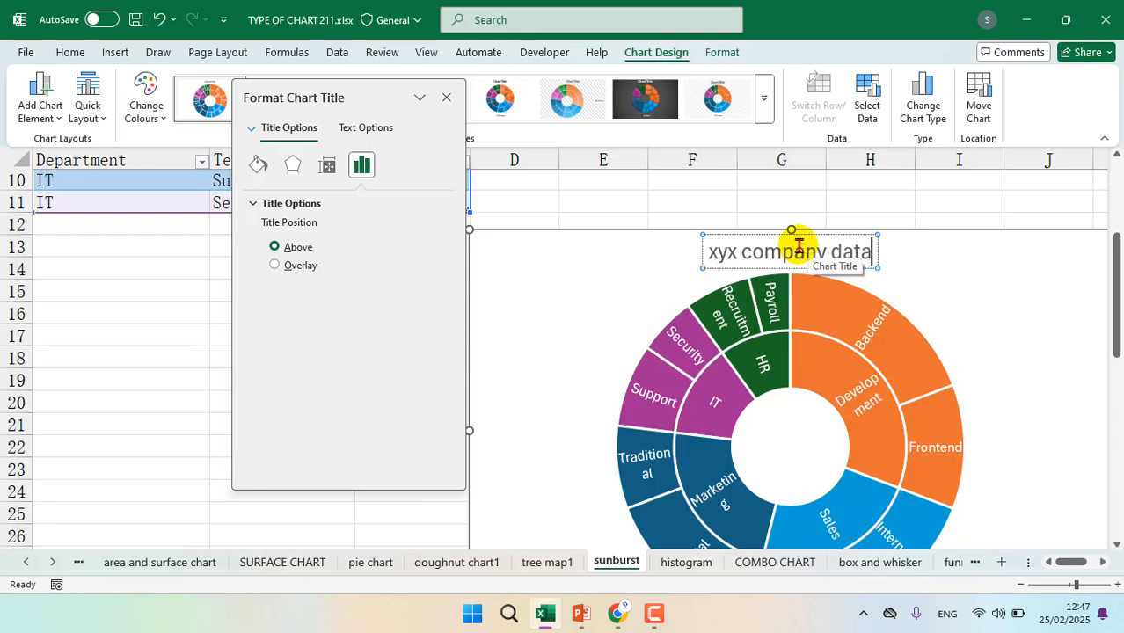
{"action": "key", "text": "Return"}
{"action": "key", "text": "BackSpace"}
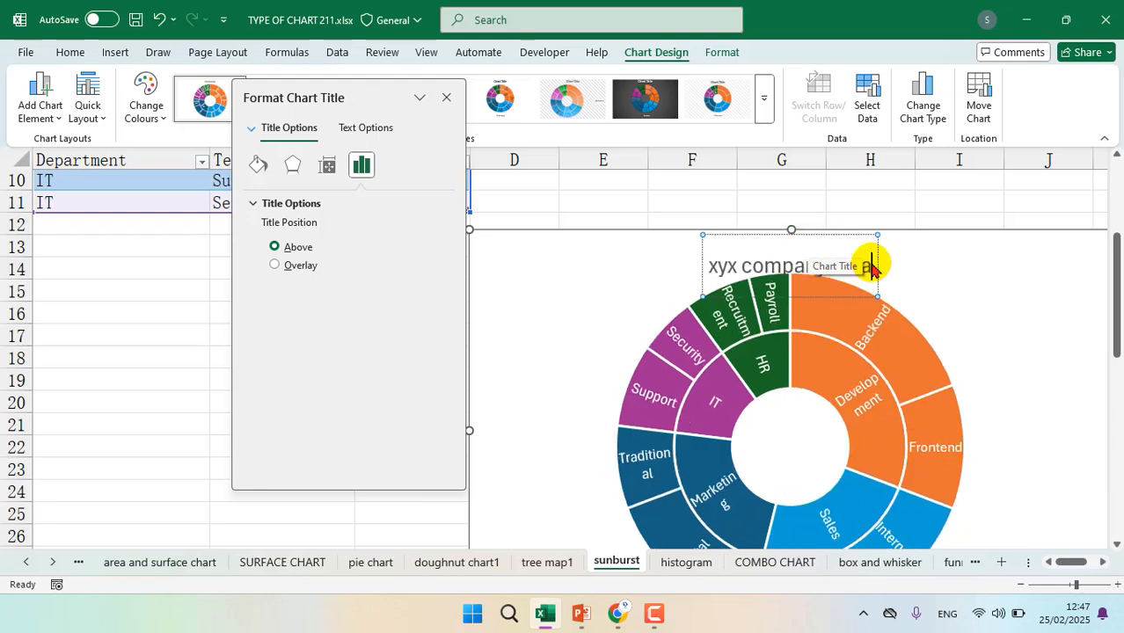
{"action": "left_click", "coordinate": [931, 277]}
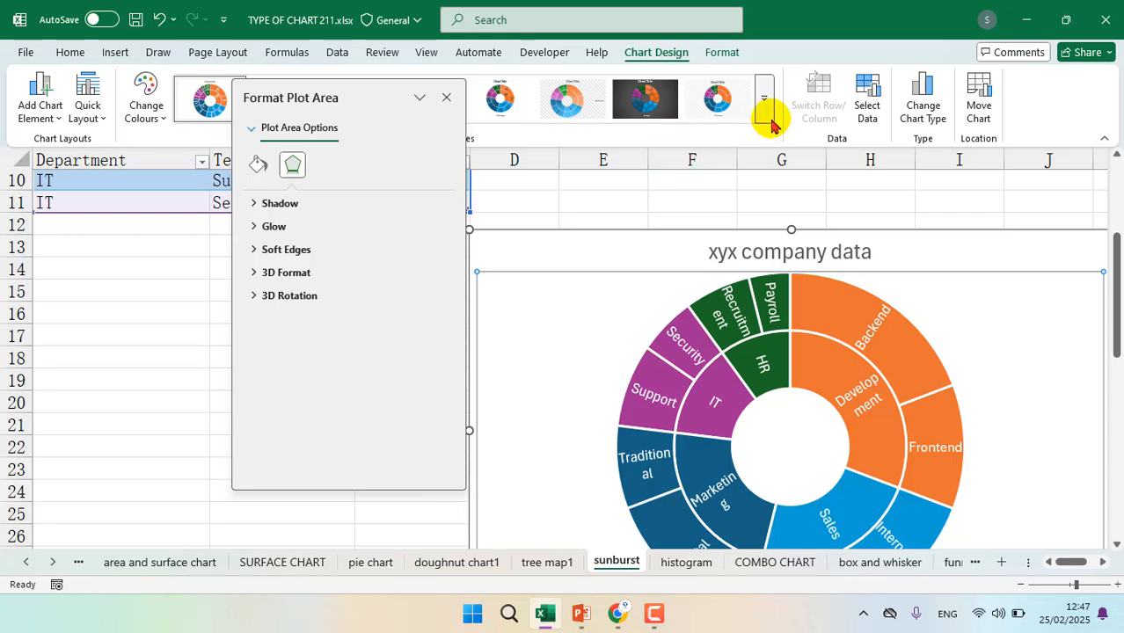
{"action": "left_click", "coordinate": [446, 97]}
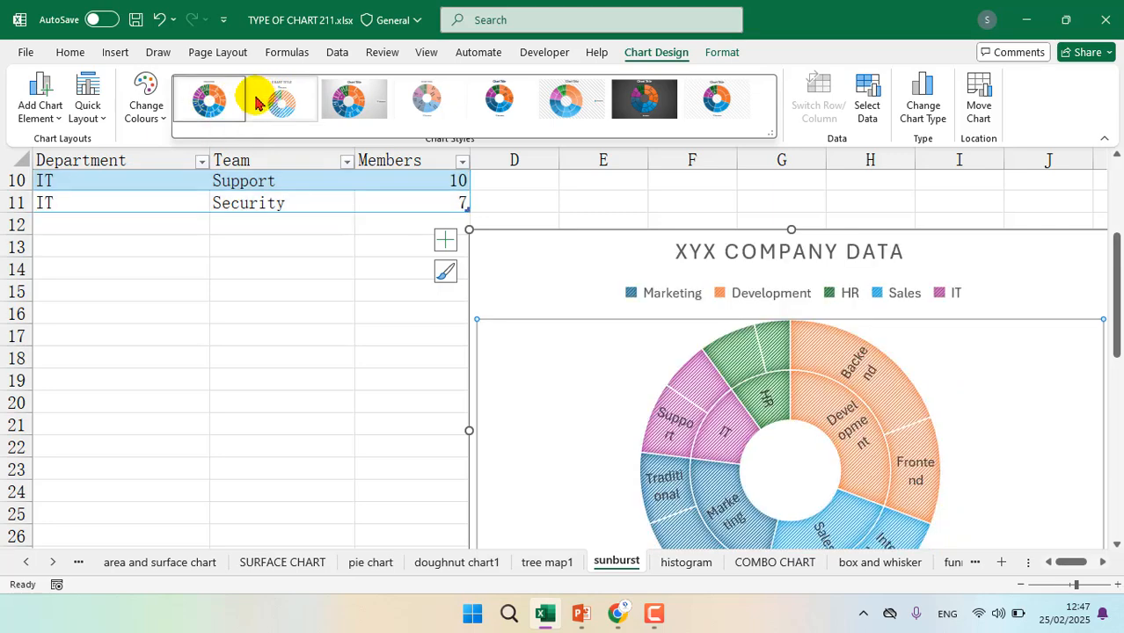
Apply the third chart style, with a grey gradient background and legend, and set the legend position to Top
{"action": "left_click", "coordinate": [350, 103]}
{"action": "scroll", "coordinate": [398, 298], "scroll_direction": "down", "scroll_amount": 2}
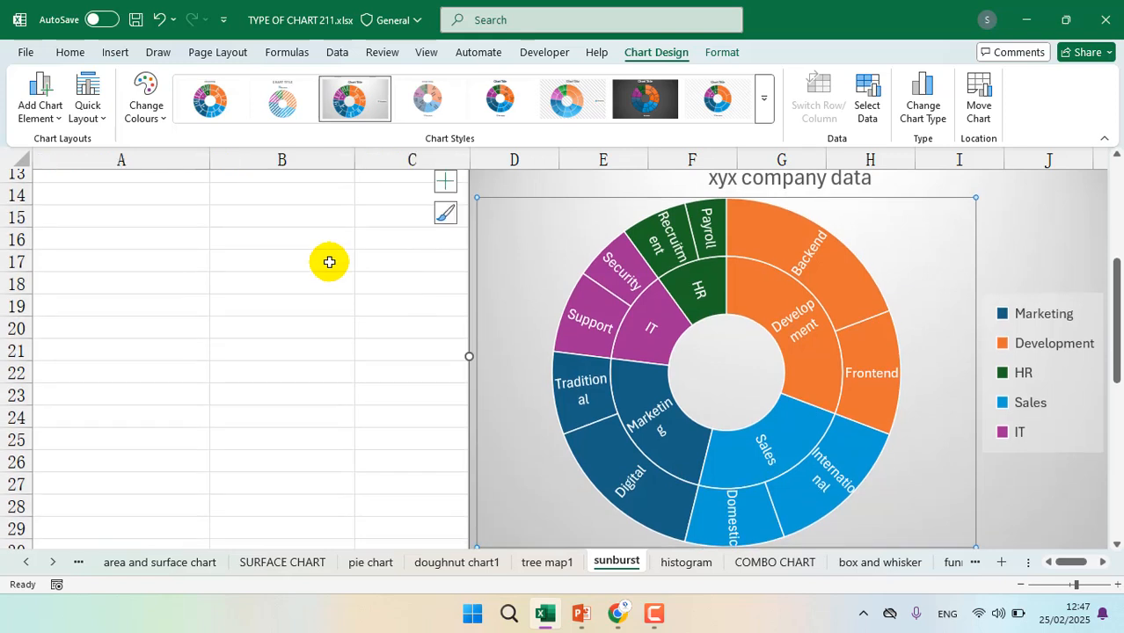
{"action": "left_click", "coordinate": [54, 120]}
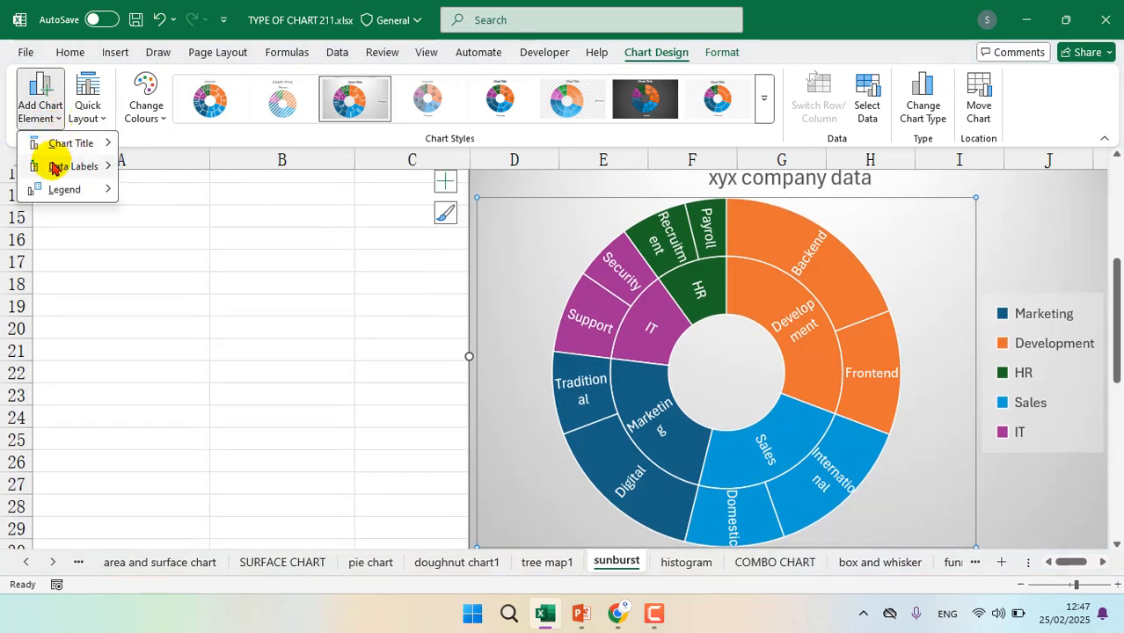
{"action": "mouse_move", "coordinate": [55, 167]}
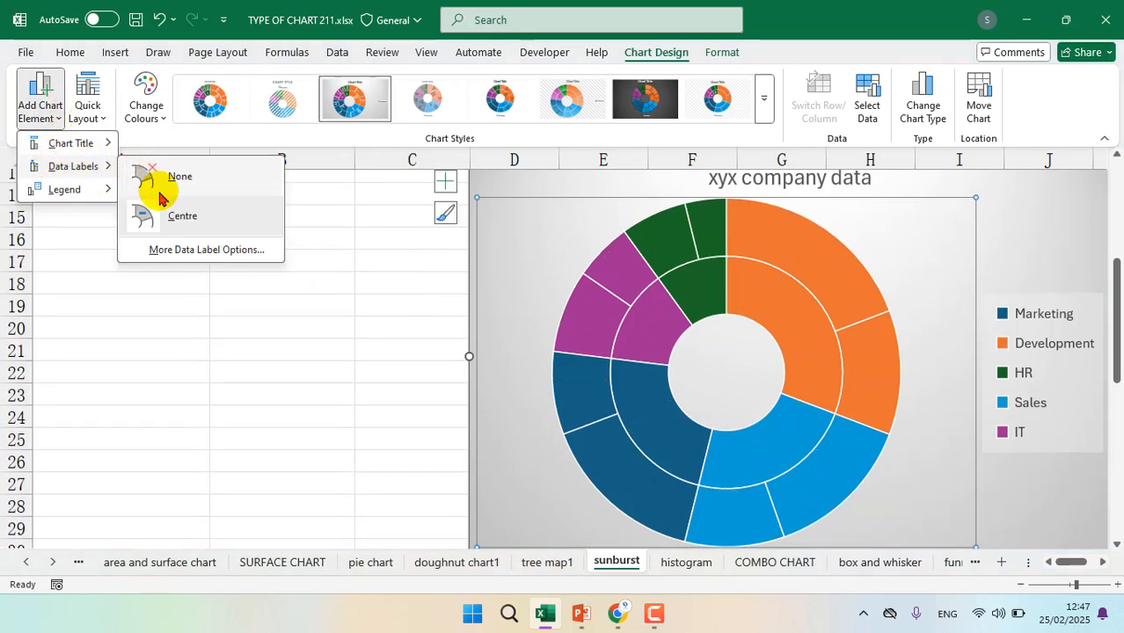
{"action": "mouse_move", "coordinate": [91, 195]}
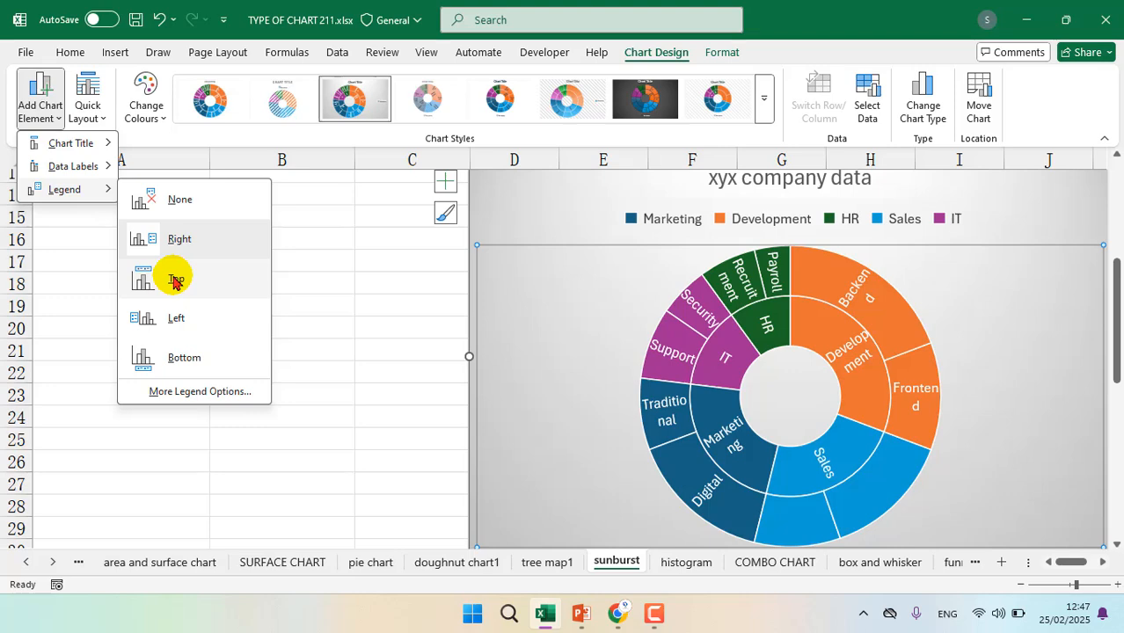
{"action": "left_click", "coordinate": [173, 280]}
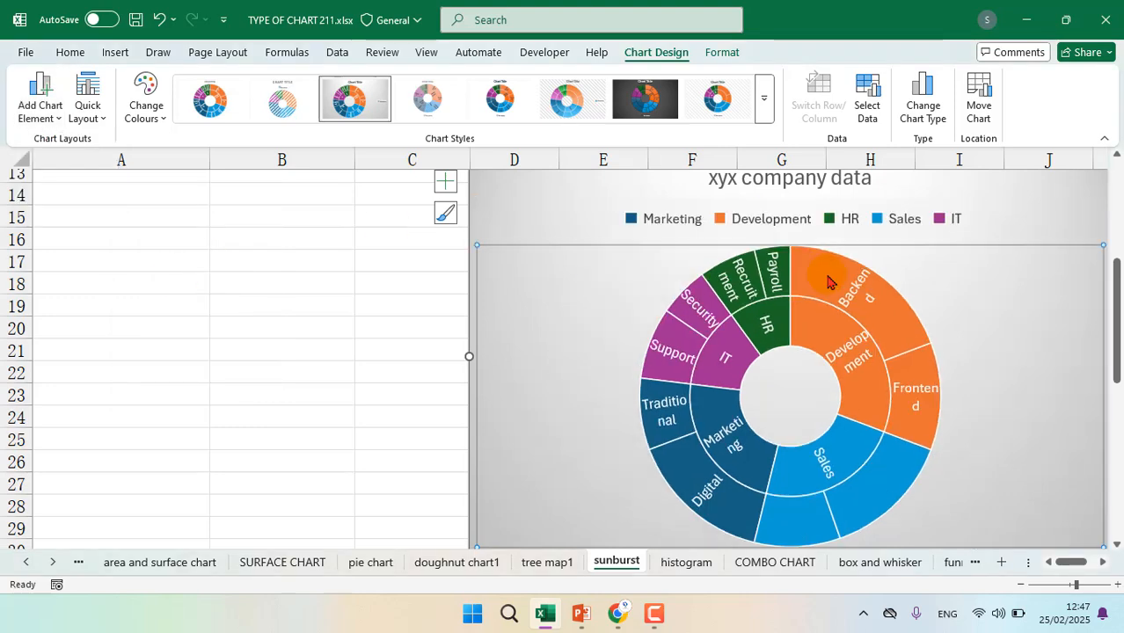
Enlarge the sunburst chart from its lower corner so it extends to about column L and row 33
{"action": "scroll", "coordinate": [828, 282], "scroll_direction": "down", "scroll_amount": 1}
{"action": "scroll", "coordinate": [827, 282], "scroll_direction": "right", "scroll_amount": 1}
{"action": "scroll", "coordinate": [827, 280], "scroll_direction": "up", "scroll_amount": 2}
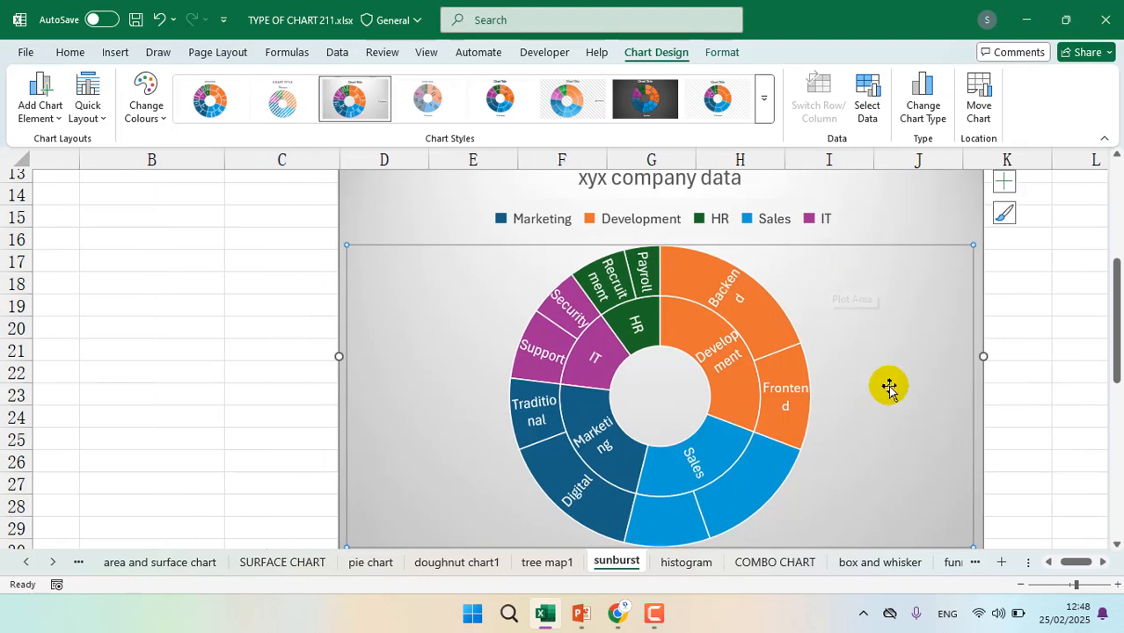
{"action": "scroll", "coordinate": [889, 385], "scroll_direction": "down", "scroll_amount": 2}
{"action": "scroll", "coordinate": [888, 387], "scroll_direction": "down", "scroll_amount": 1}
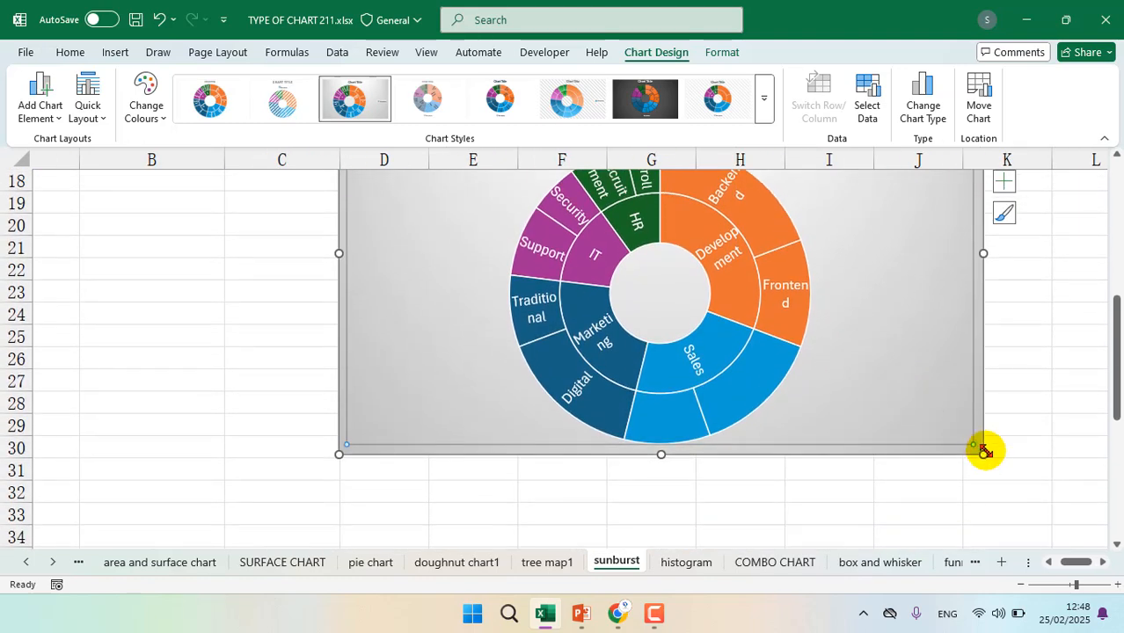
{"action": "left_click_drag", "start_coordinate": [982, 453], "coordinate": [1061, 498]}
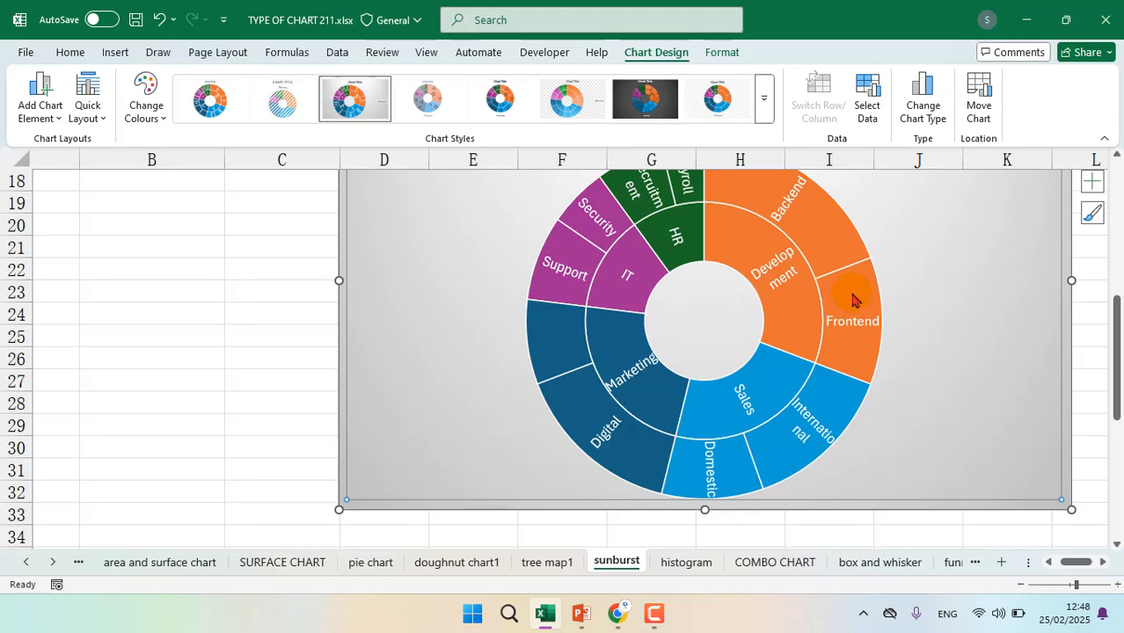
Review the sunburst chart's available chart elements and open its chart area formatting options without changing them
{"action": "scroll", "coordinate": [853, 295], "scroll_direction": "up", "scroll_amount": 1}
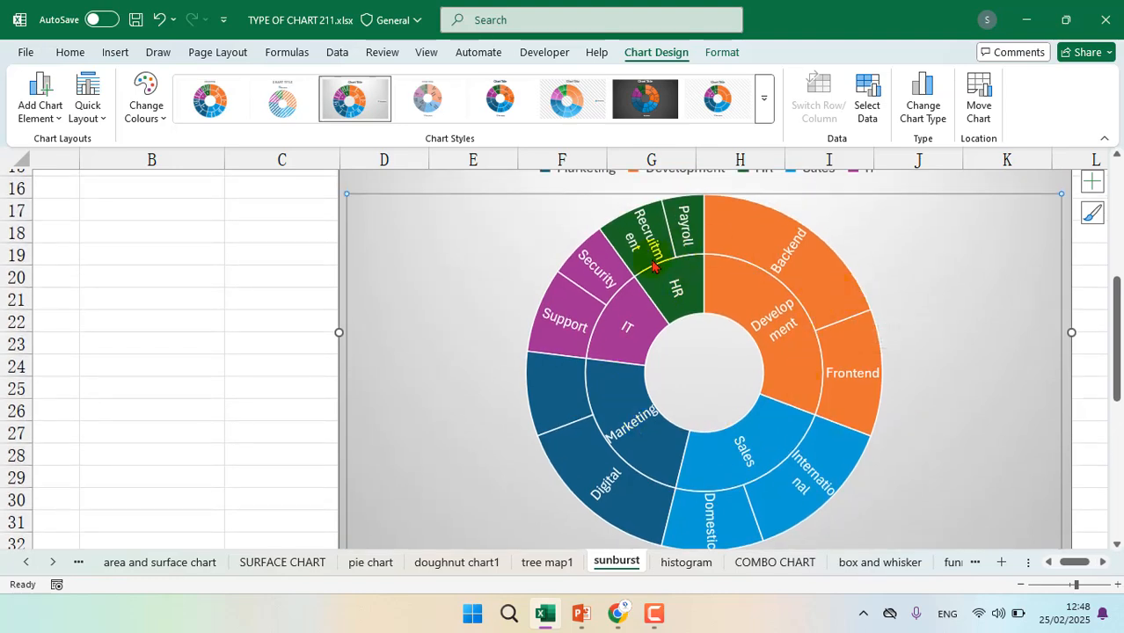
{"action": "scroll", "coordinate": [653, 261], "scroll_direction": "up", "scroll_amount": 3}
{"action": "scroll", "coordinate": [652, 260], "scroll_direction": "down", "scroll_amount": 2}
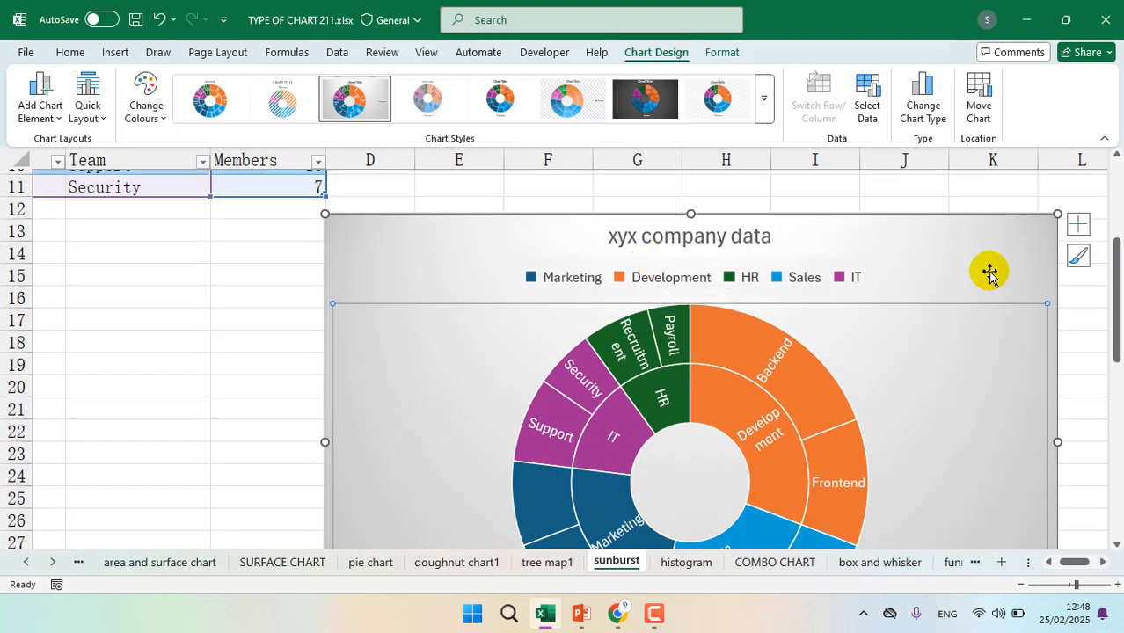
{"action": "left_click", "coordinate": [1079, 226]}
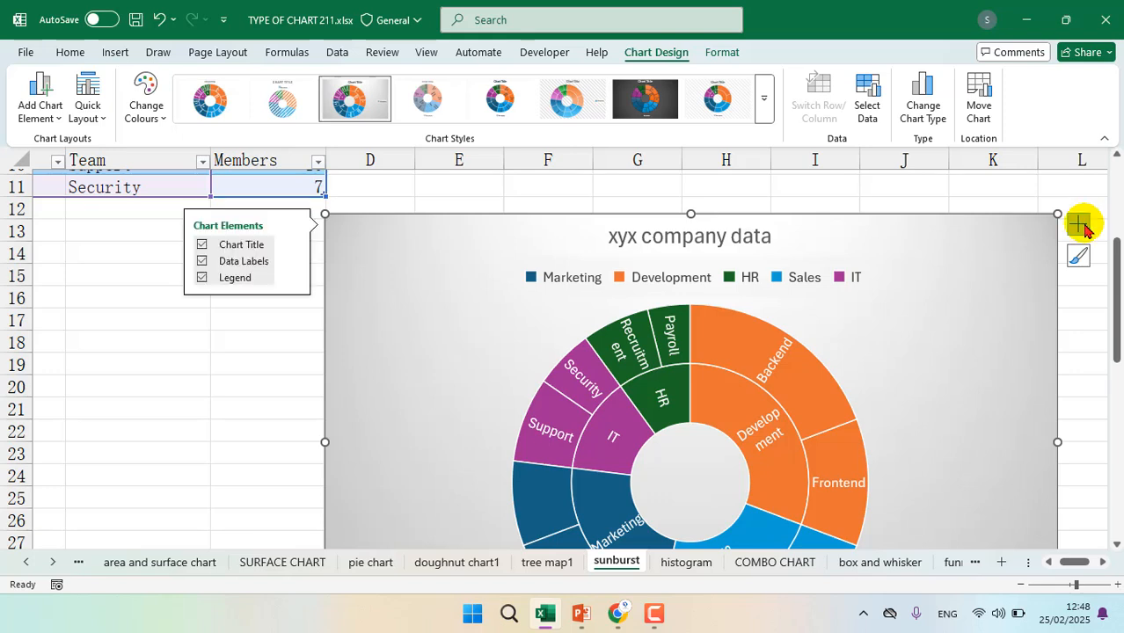
{"action": "double_click", "coordinate": [936, 239]}
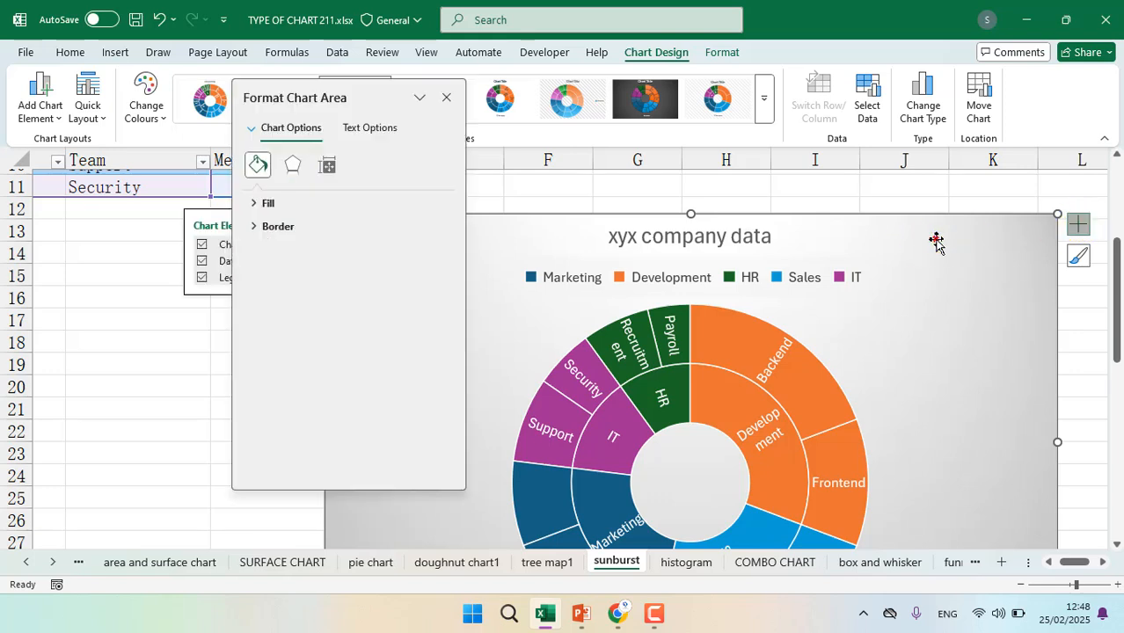
{"action": "left_click", "coordinate": [447, 96]}
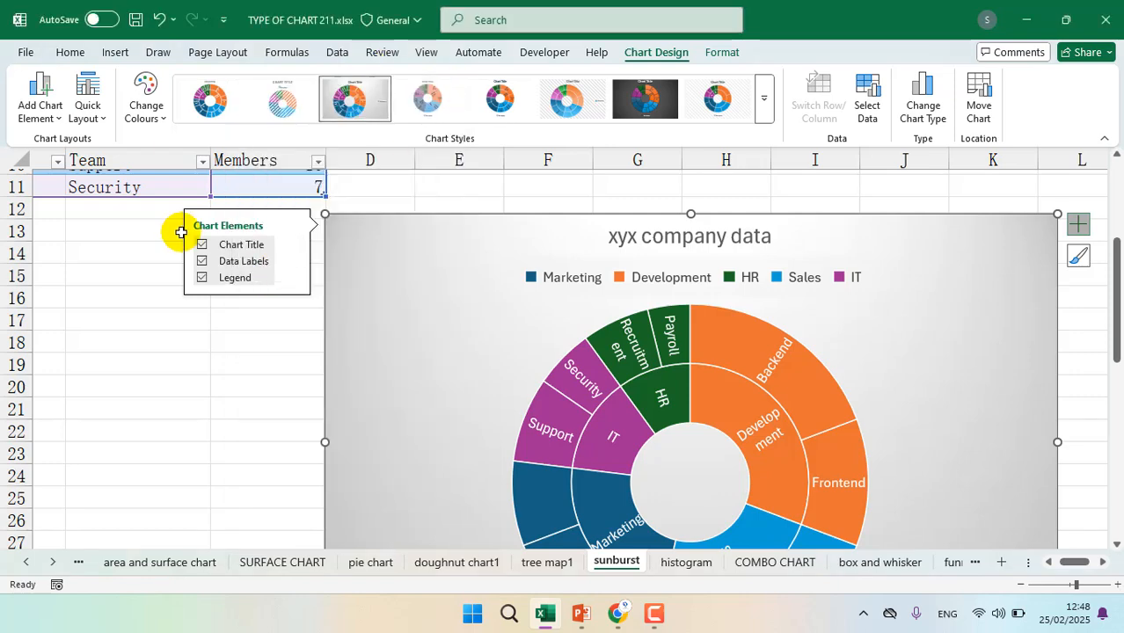
{"action": "scroll", "coordinate": [139, 194], "scroll_direction": "up", "scroll_amount": 4}
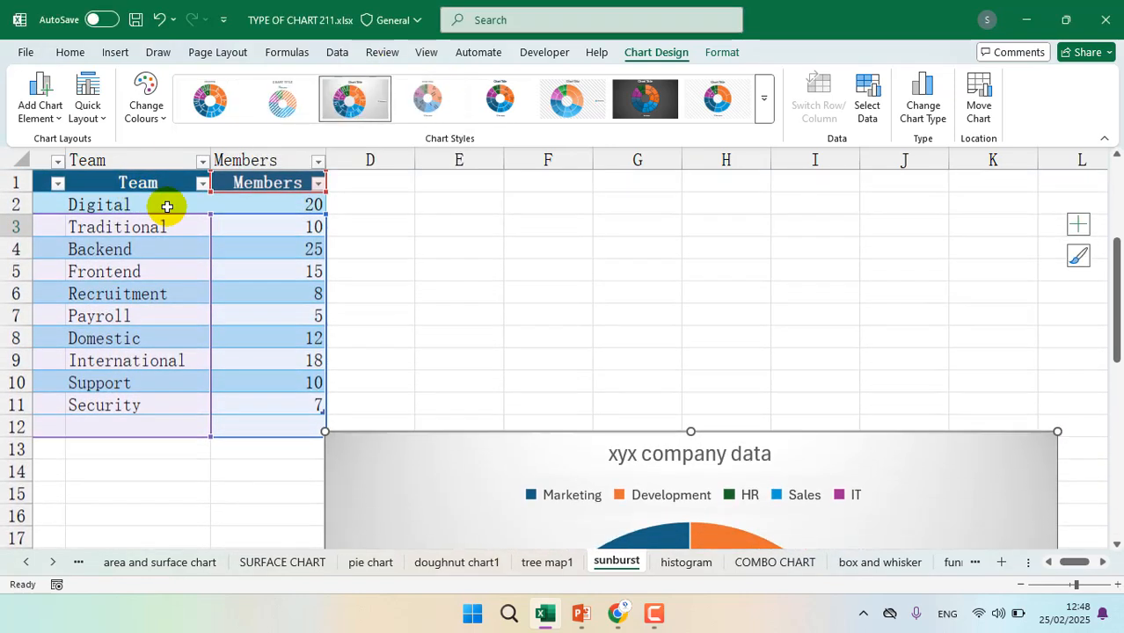
Filter the Department column to show only Development and HR, and check the effect on the sunburst chart
{"action": "scroll", "coordinate": [170, 201], "scroll_direction": "left", "scroll_amount": 3}
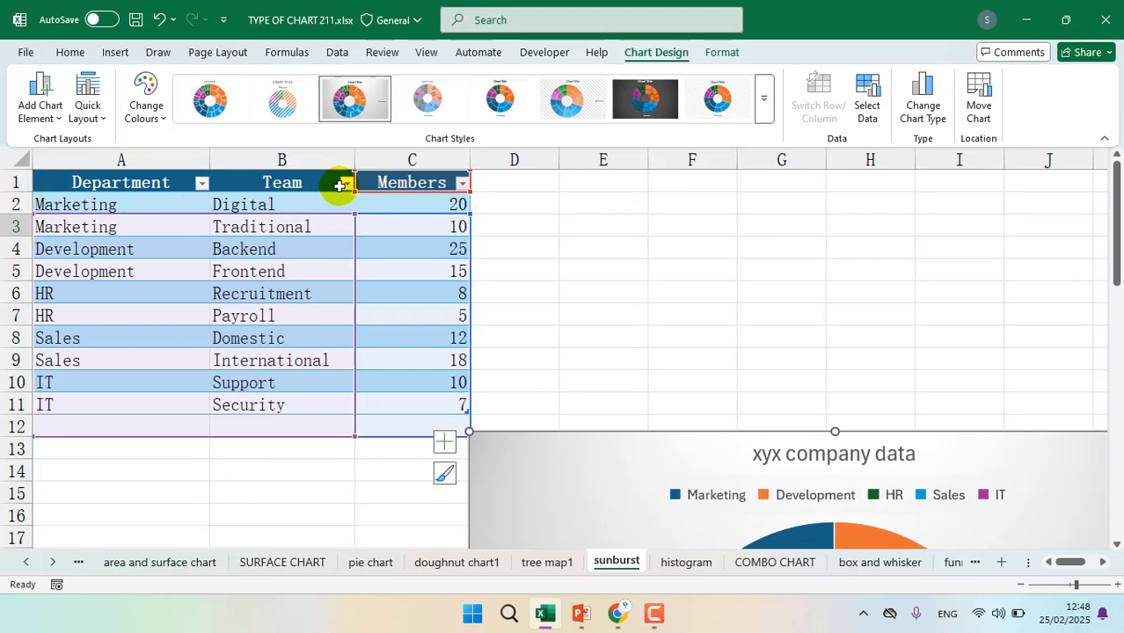
{"action": "left_click", "coordinate": [199, 182]}
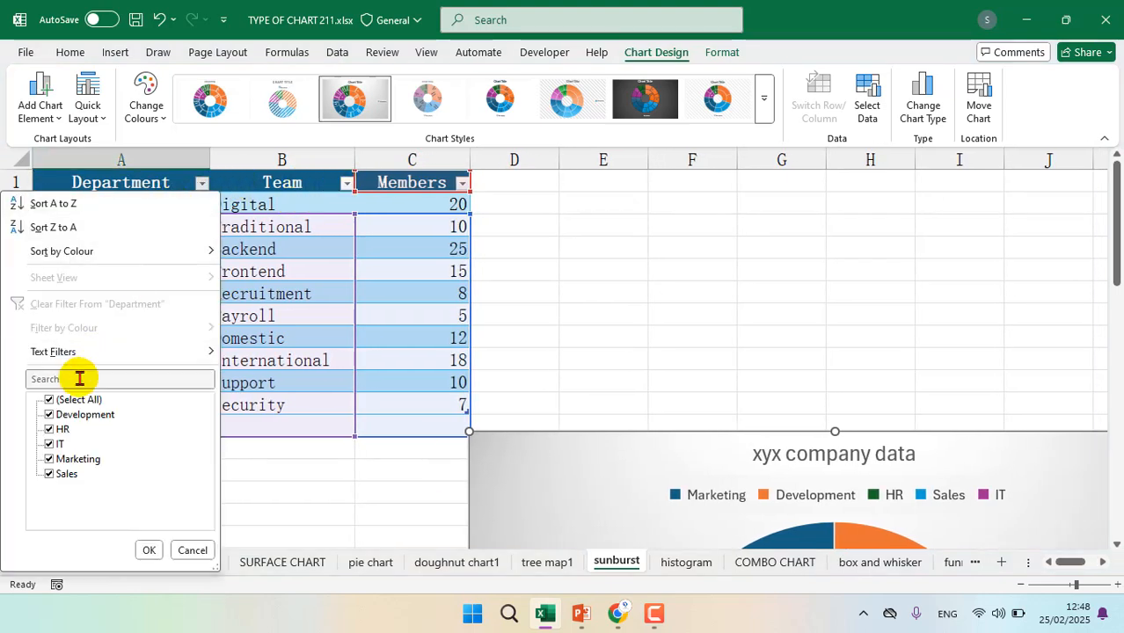
{"action": "left_click", "coordinate": [56, 415]}
{"action": "left_click", "coordinate": [57, 430]}
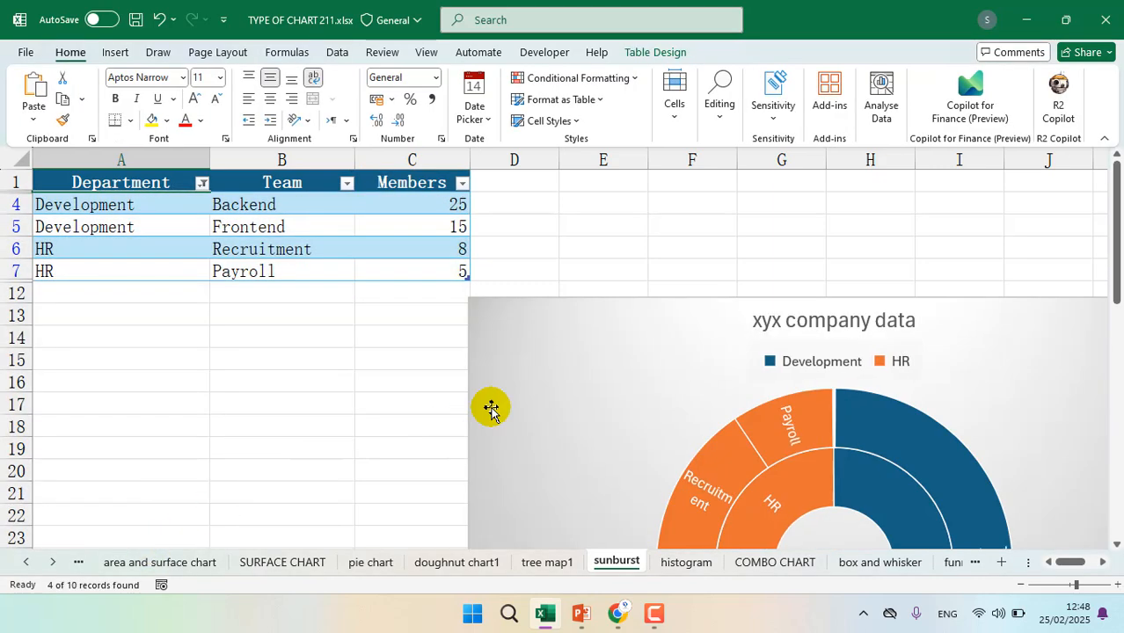
{"action": "scroll", "coordinate": [491, 407], "scroll_direction": "down", "scroll_amount": 5}
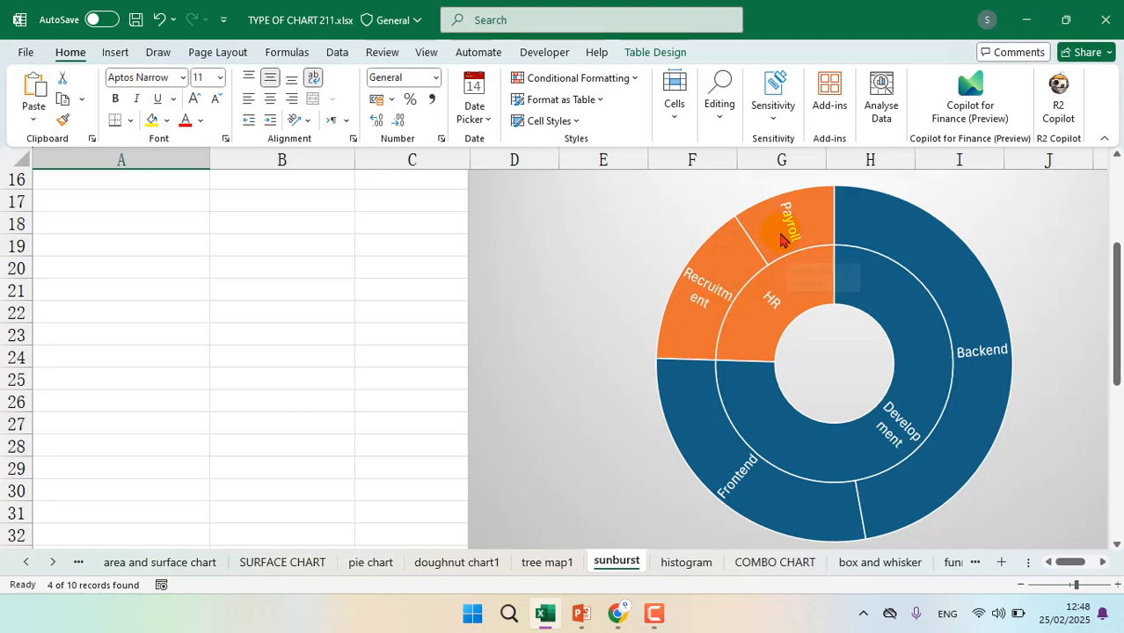
{"action": "scroll", "coordinate": [721, 264], "scroll_direction": "up", "scroll_amount": 3}
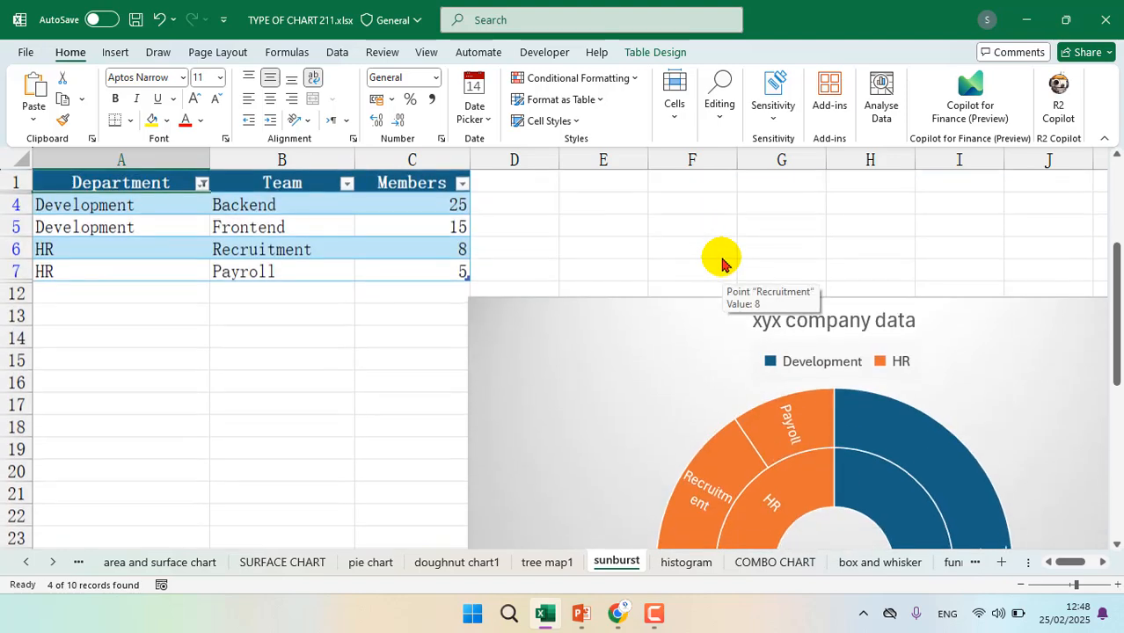
Filter the Team column to show only Backend, and undo that filter
{"action": "left_click", "coordinate": [320, 204]}
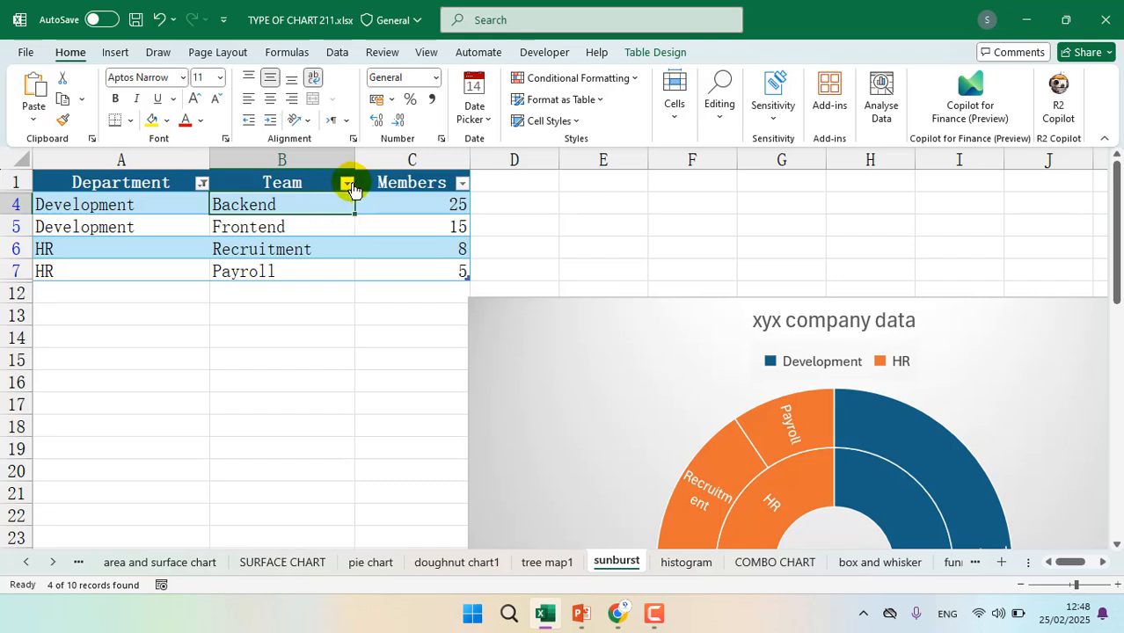
{"action": "left_click", "coordinate": [347, 182]}
{"action": "left_click", "coordinate": [204, 400]}
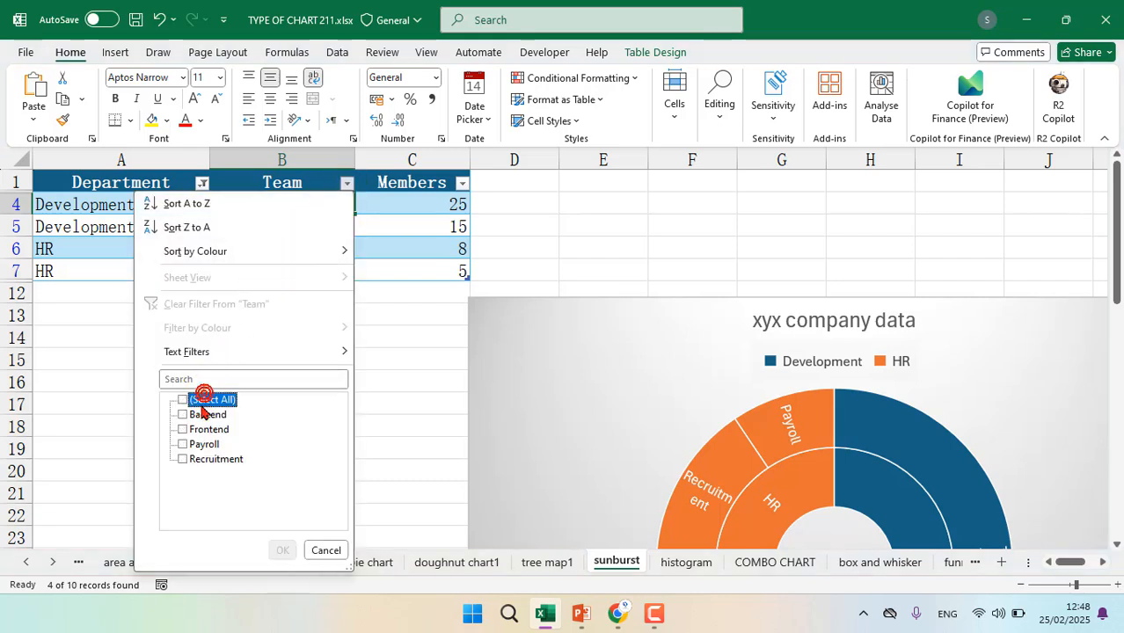
{"action": "left_click", "coordinate": [184, 414]}
{"action": "left_click", "coordinate": [278, 548]}
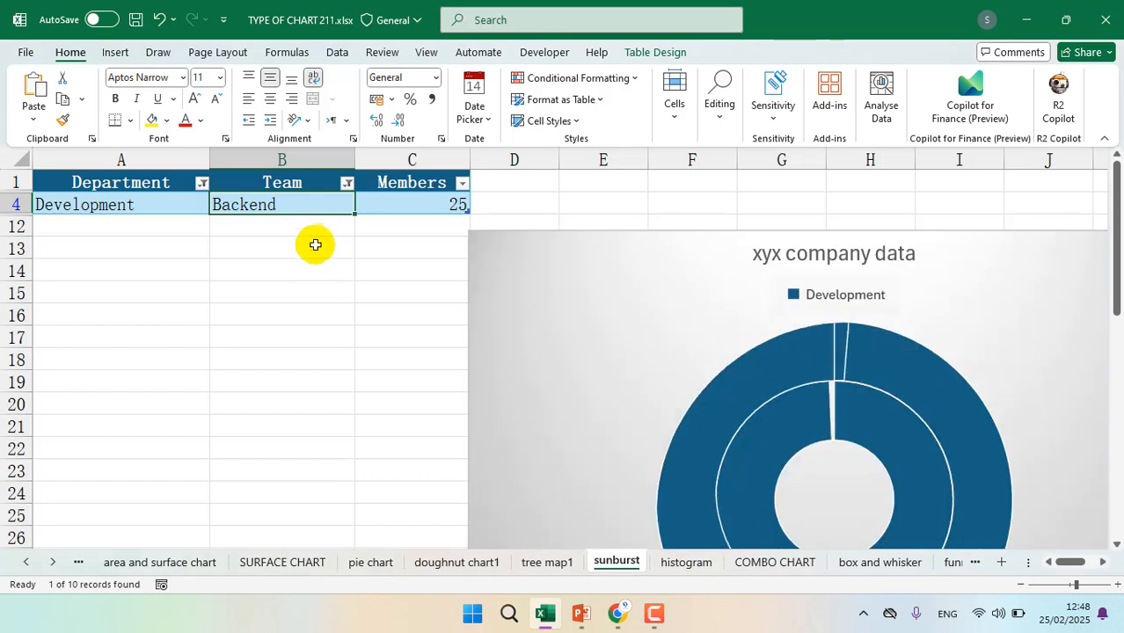
{"action": "key", "text": "ctrl+z"}
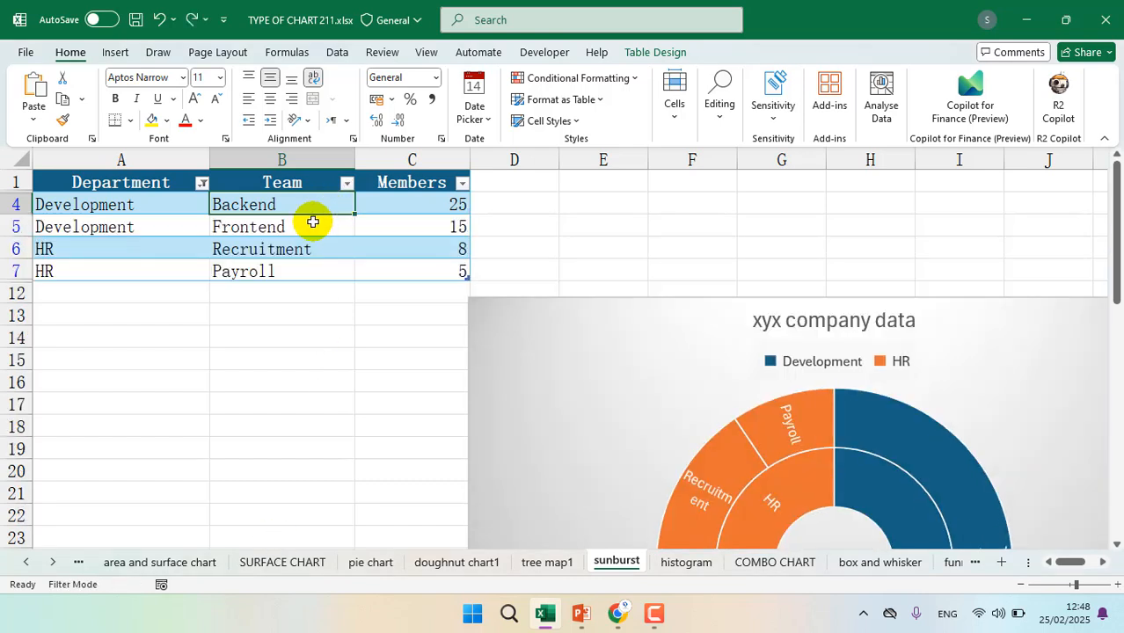
Exclude Backend and Payroll from the Team column's filter, and inspect the sunburst chart's Frontend segment
{"action": "left_click", "coordinate": [348, 183]}
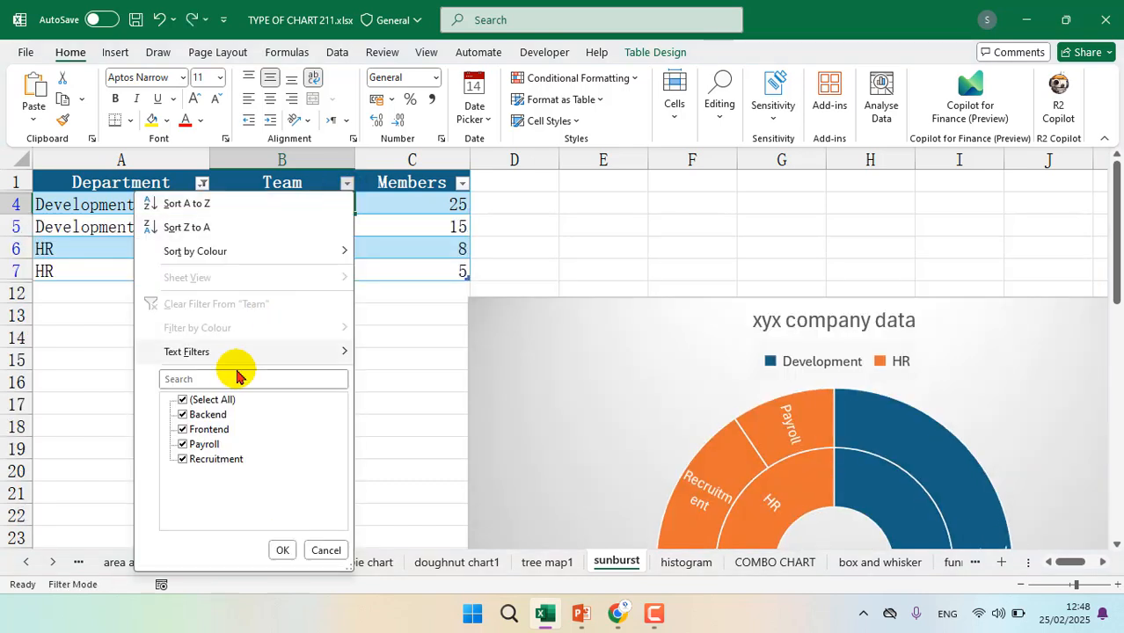
{"action": "left_click", "coordinate": [192, 417]}
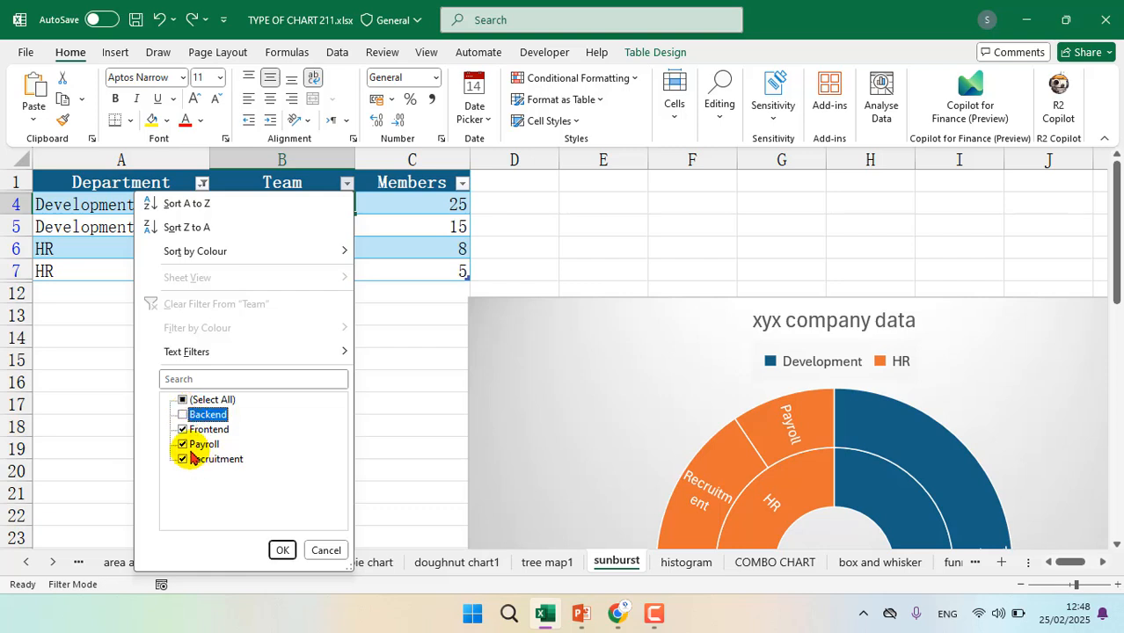
{"action": "left_click", "coordinate": [183, 446]}
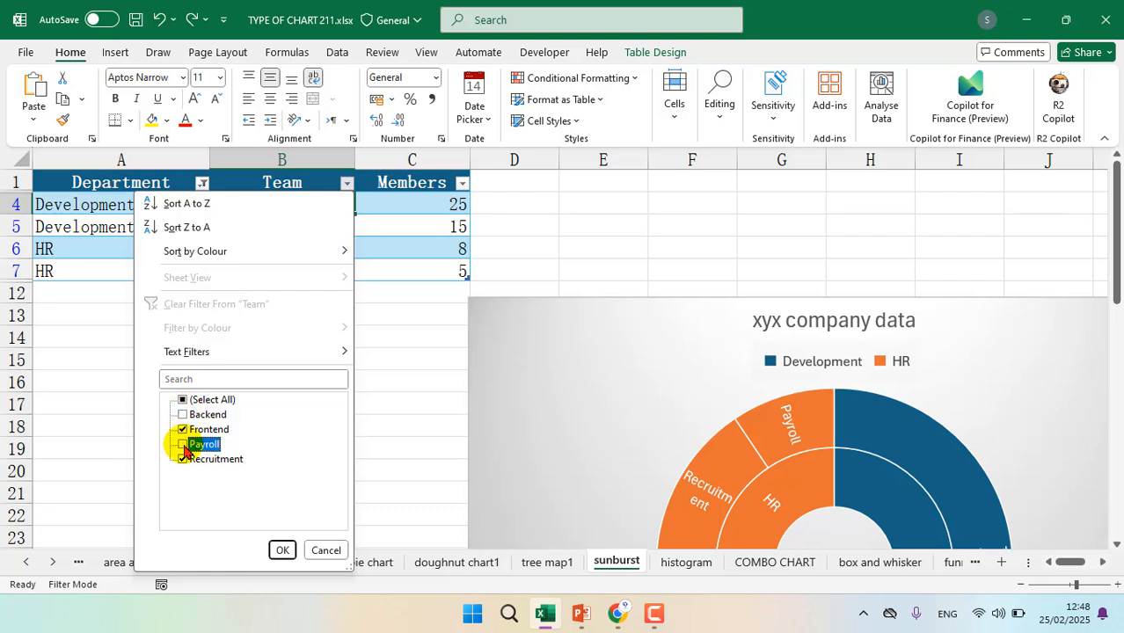
{"action": "left_click", "coordinate": [281, 549]}
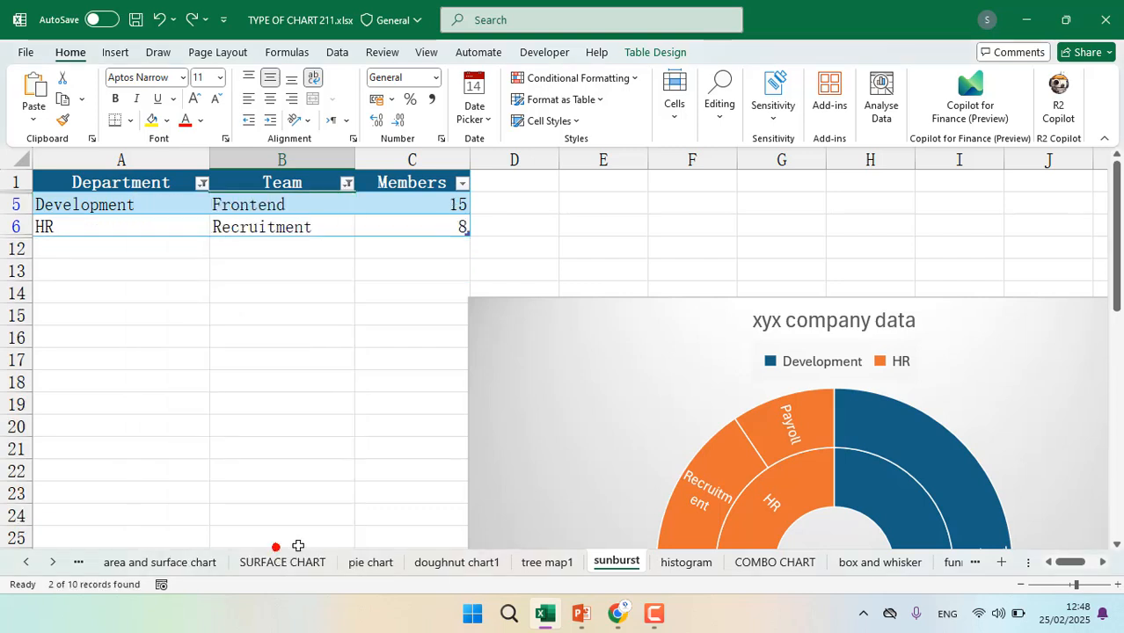
{"action": "scroll", "coordinate": [668, 475], "scroll_direction": "down", "scroll_amount": 3}
{"action": "scroll", "coordinate": [671, 477], "scroll_direction": "up", "scroll_amount": 3}
{"action": "scroll", "coordinate": [748, 484], "scroll_direction": "down", "scroll_amount": 1}
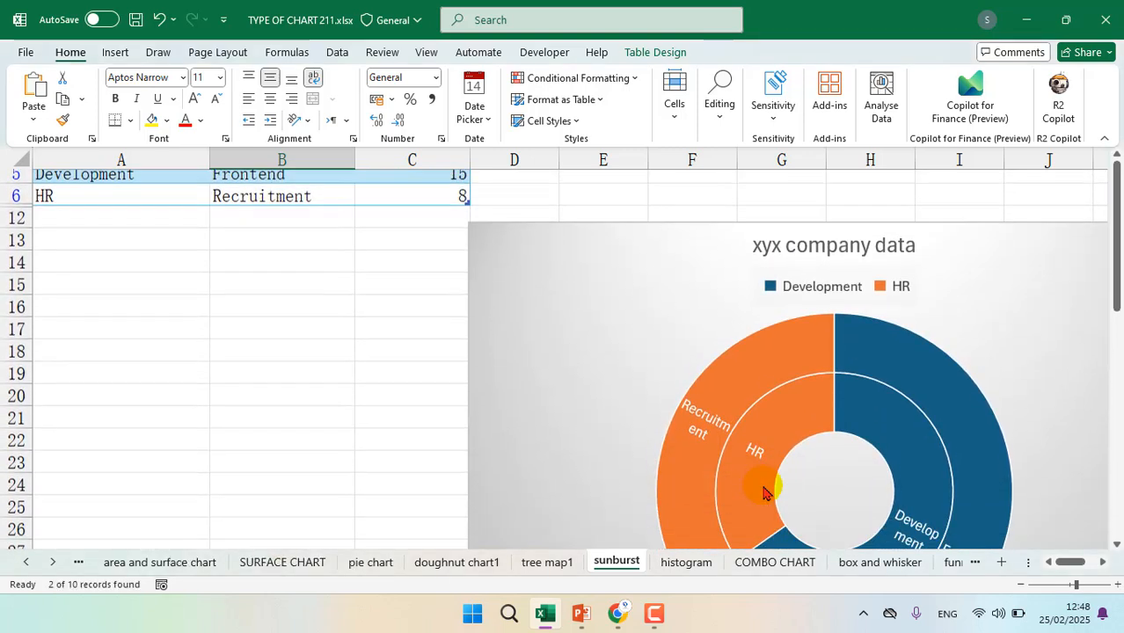
{"action": "scroll", "coordinate": [764, 493], "scroll_direction": "down", "scroll_amount": 1}
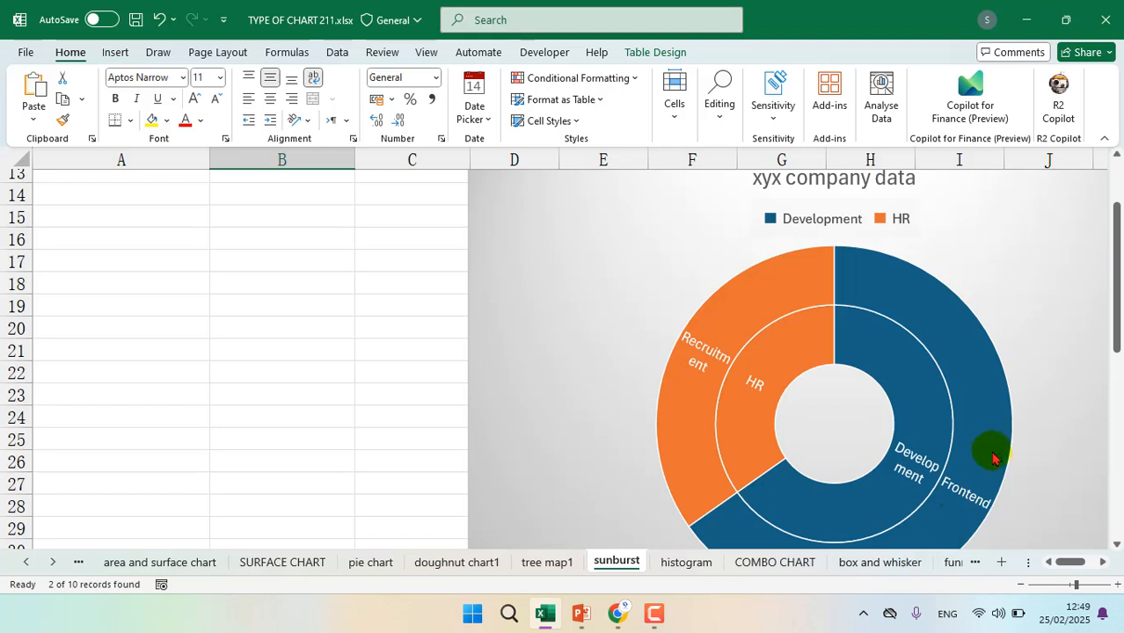
{"action": "mouse_move", "coordinate": [978, 412]}
{"action": "scroll", "coordinate": [978, 407], "scroll_direction": "up", "scroll_amount": 2}
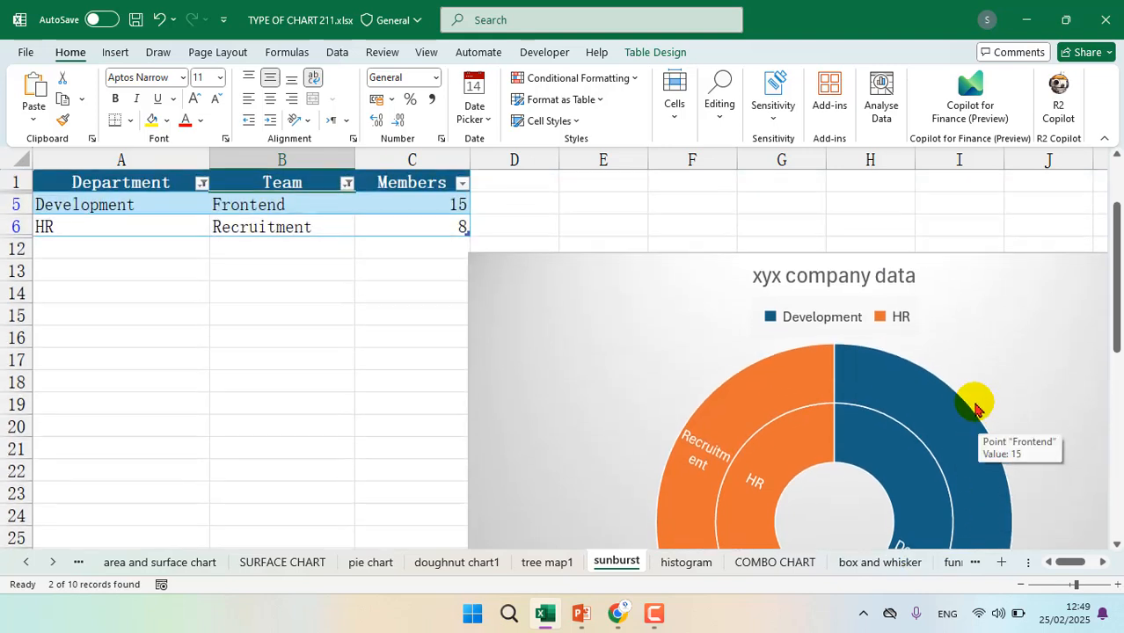
Undo the Team and Department filters, and review the sunburst chart and its source table with all departments
{"action": "key", "text": "ctrl+z"}
{"action": "key", "text": "ctrl+z"}
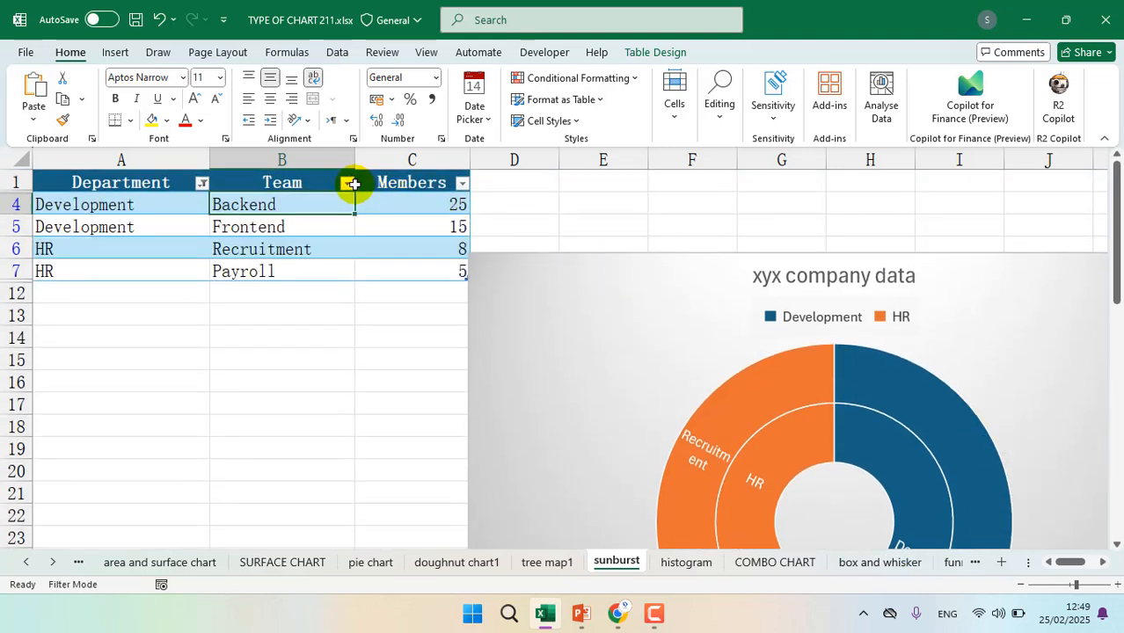
{"action": "scroll", "coordinate": [435, 217], "scroll_direction": "down", "scroll_amount": 6}
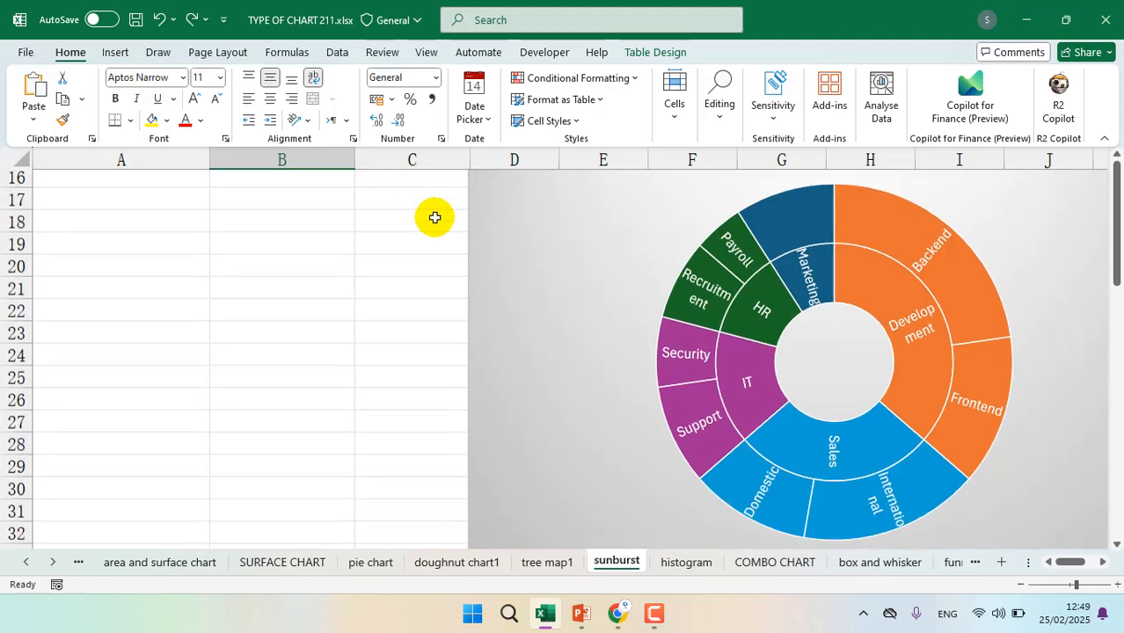
{"action": "scroll", "coordinate": [883, 298], "scroll_direction": "up", "scroll_amount": 2}
{"action": "scroll", "coordinate": [887, 299], "scroll_direction": "right", "scroll_amount": 2}
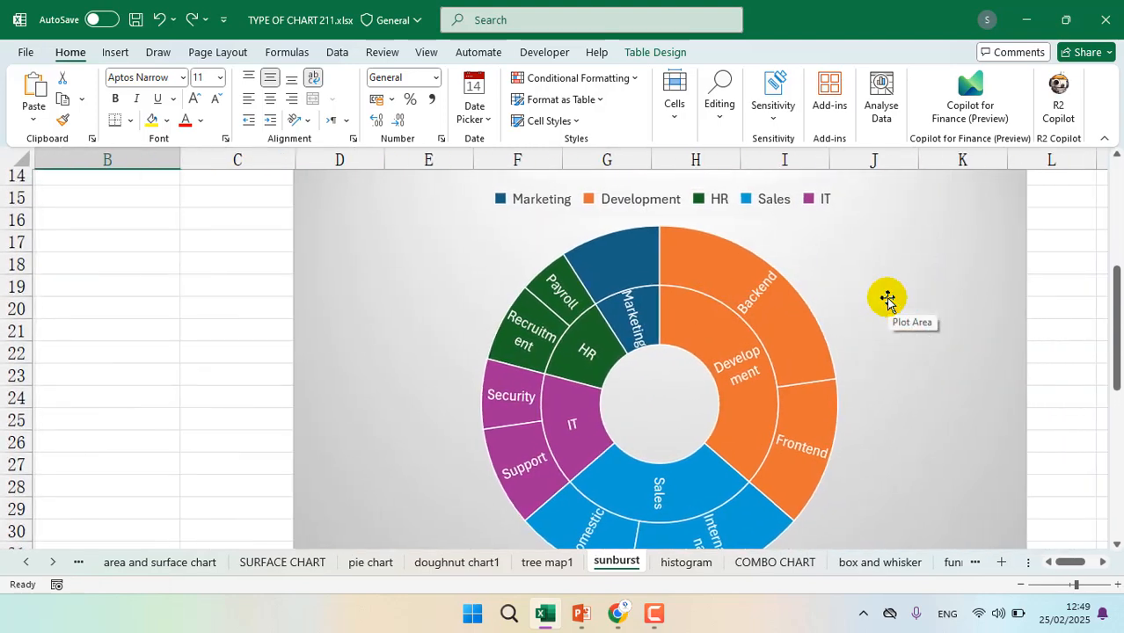
{"action": "scroll", "coordinate": [886, 299], "scroll_direction": "down", "scroll_amount": 1}
{"action": "scroll", "coordinate": [887, 299], "scroll_direction": "up", "scroll_amount": 1}
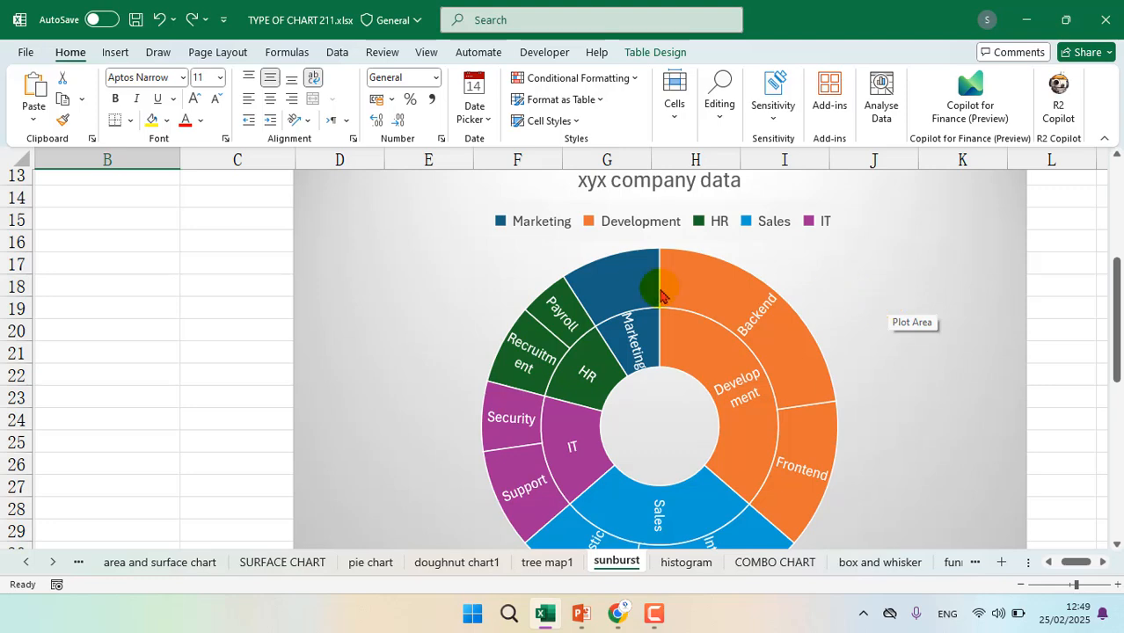
{"action": "scroll", "coordinate": [491, 282], "scroll_direction": "up", "scroll_amount": 4}
{"action": "scroll", "coordinate": [491, 281], "scroll_direction": "left", "scroll_amount": 1}
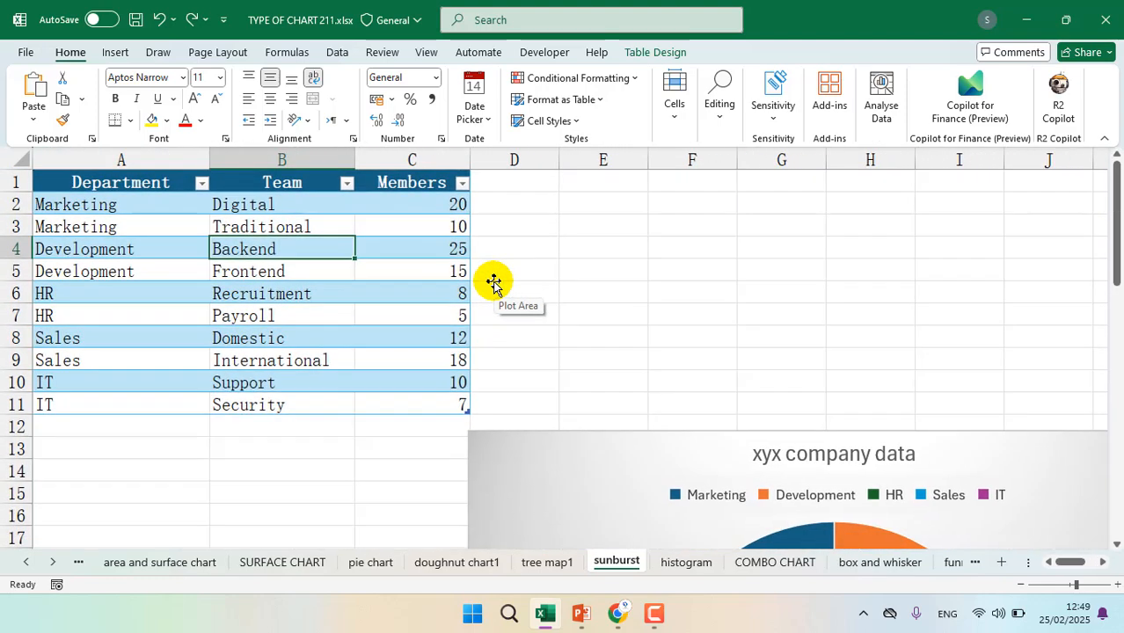